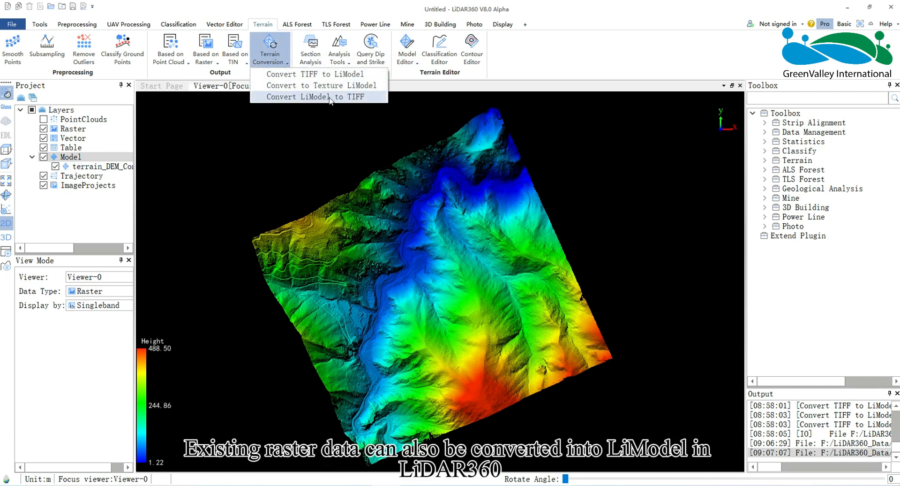
- Activate the LiModel Editor and start an editing session on terrain_DEM_Convert TIFF to LiModel.LiModel
click(338, 125)
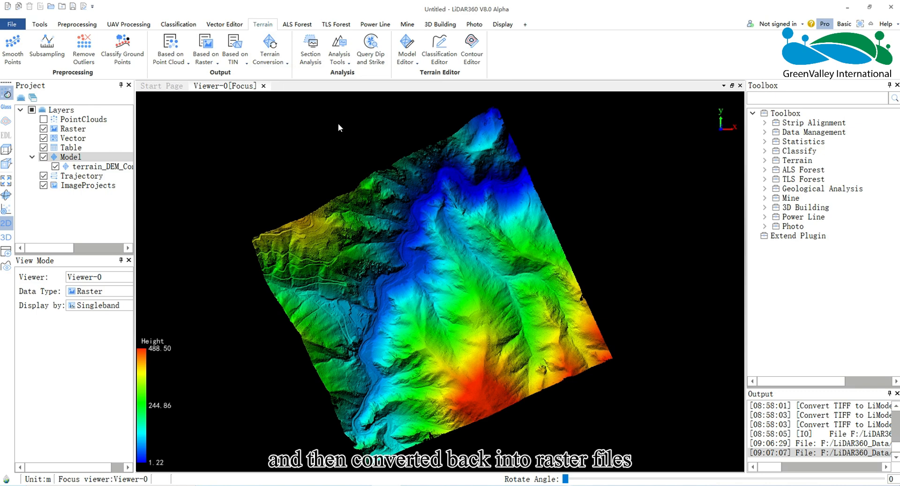
click(414, 65)
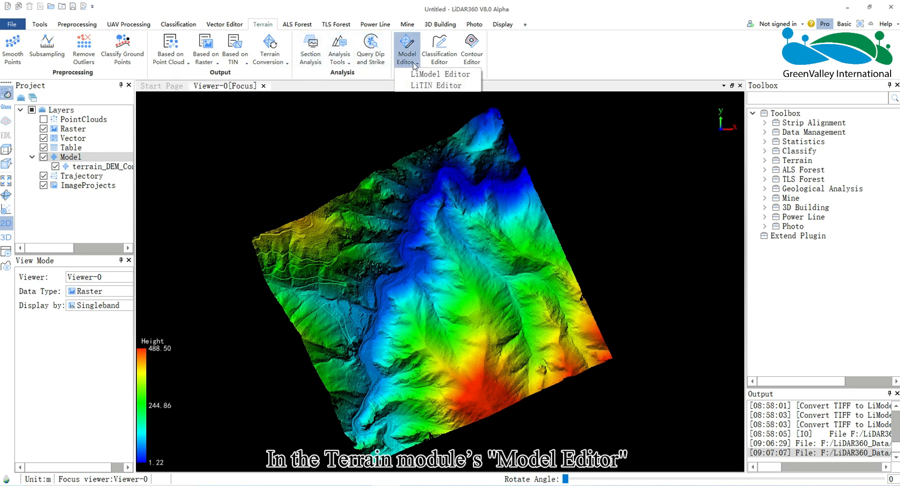
click(444, 77)
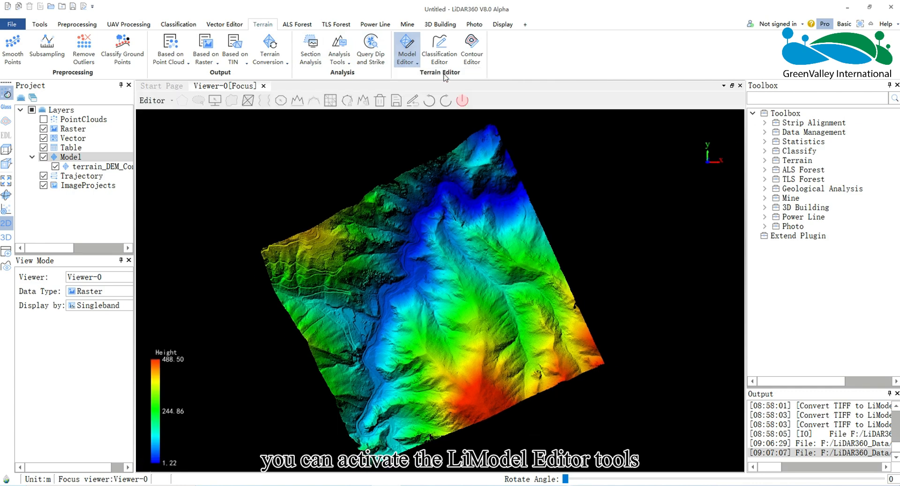
click(153, 100)
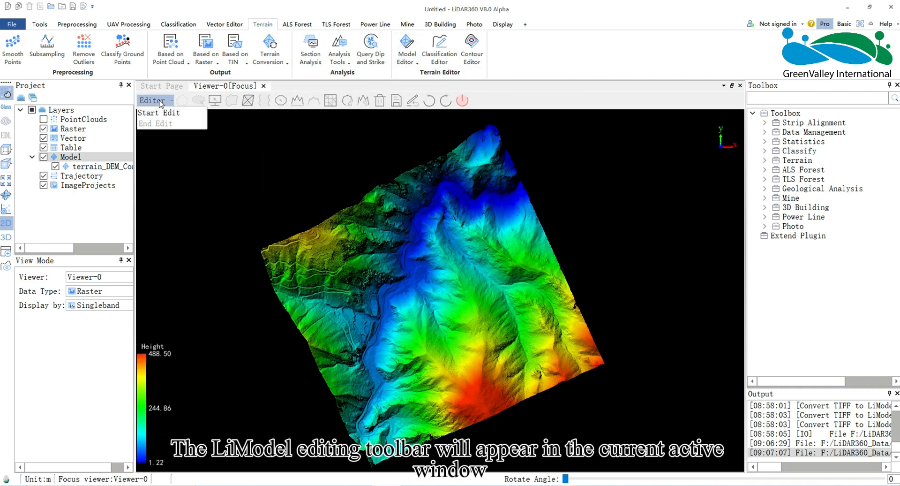
click(159, 113)
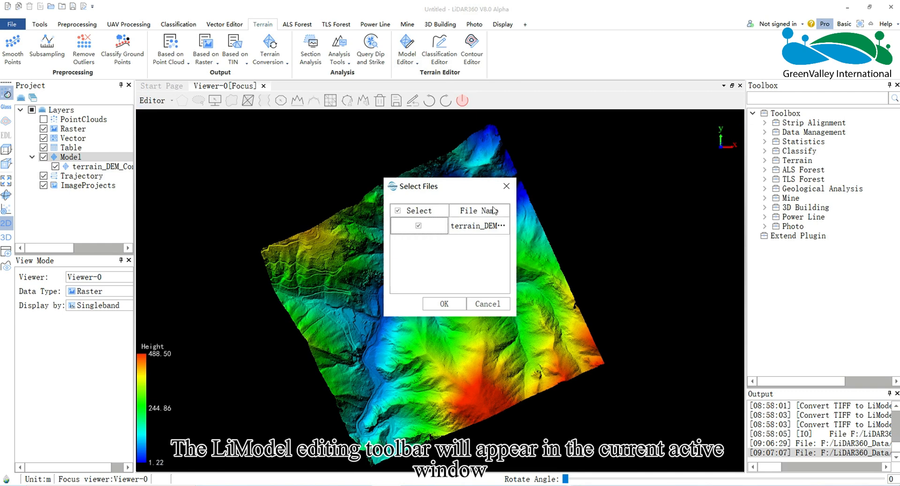
drag(383, 200, 205, 200)
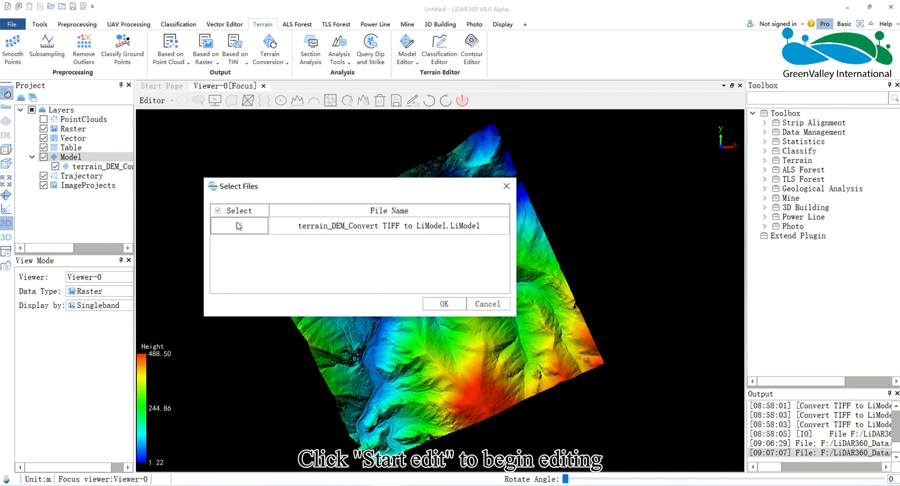
click(438, 304)
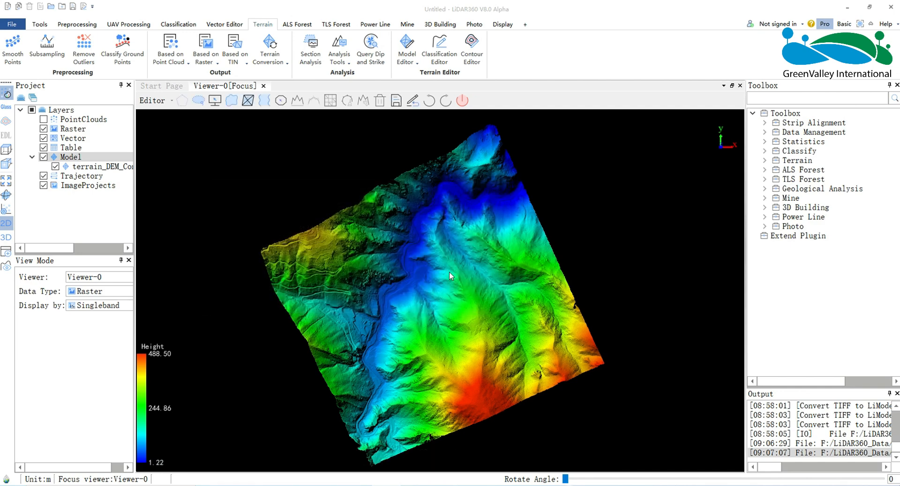
- Lasso-select a small area of terrain along the northeastern edge of the model
scroll(450, 272, up, 1)
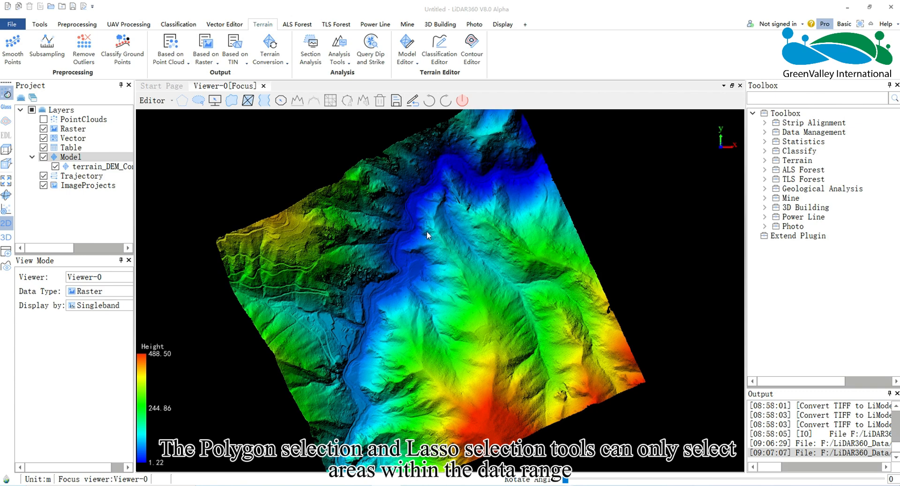
click(199, 100)
click(199, 104)
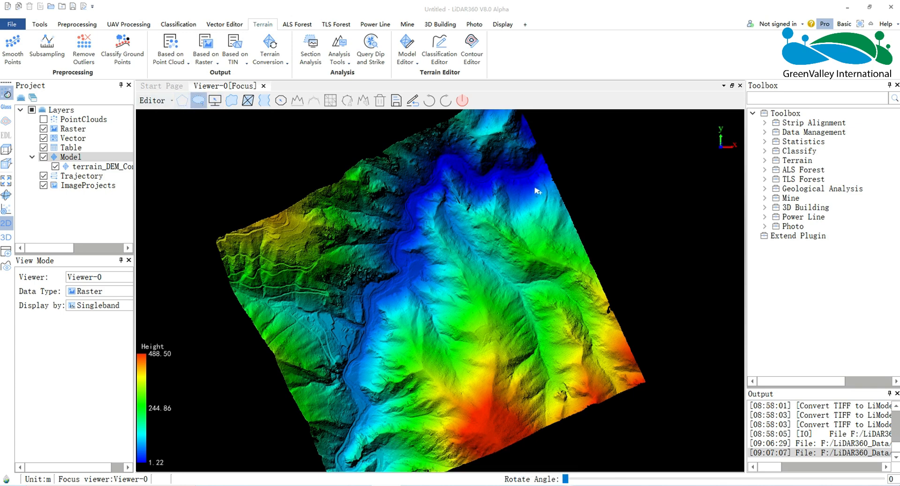
mouse_move(524, 212)
mouse_down()
mouse_move(543, 225)
mouse_move(580, 224)
mouse_move(572, 201)
mouse_move(555, 190)
mouse_up()
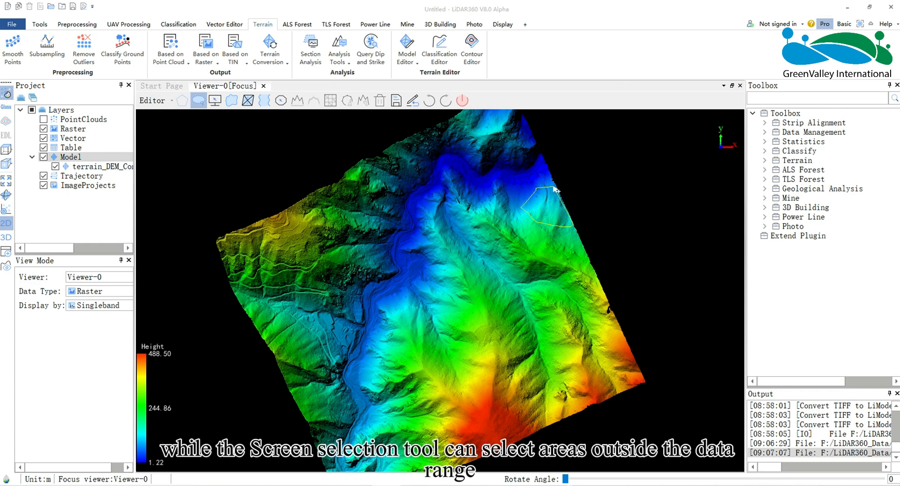
- Use Screen selection to outline a five-sided area that extends beyond the northeastern edge of the terrain data
click(215, 100)
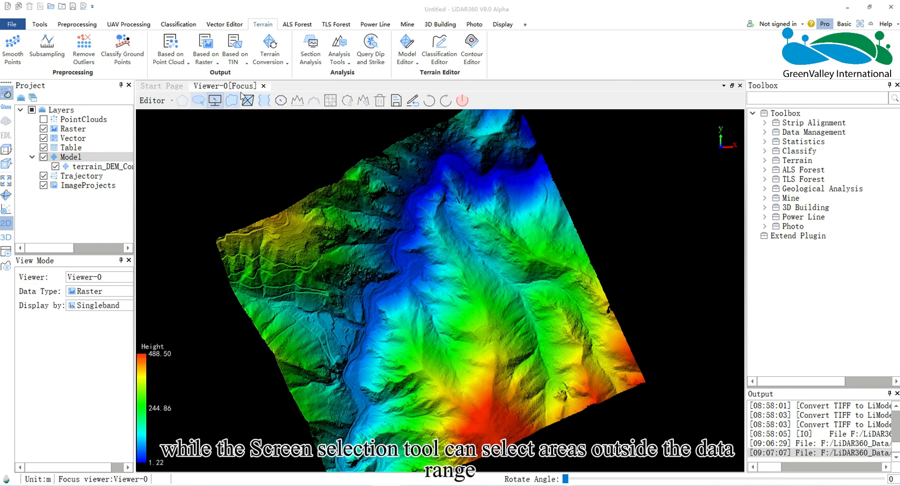
click(543, 221)
click(568, 250)
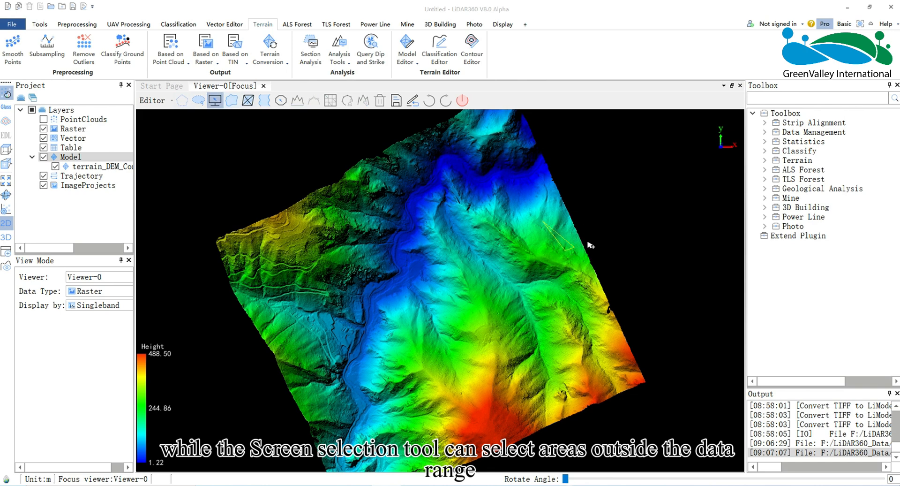
click(603, 230)
click(595, 193)
click(554, 187)
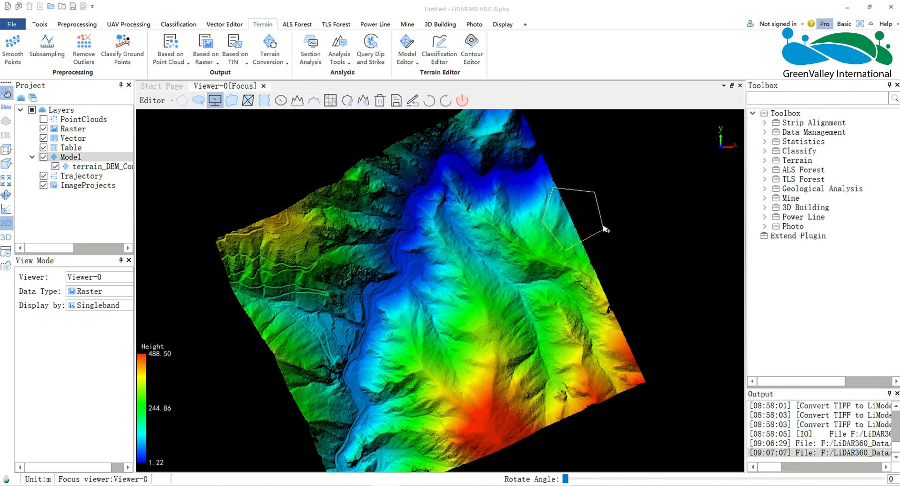
- Outline a polygon on the dark blue valley floor beside the river bend and flatten its height to 58.37 m
click(182, 100)
scroll(429, 267, up, 5)
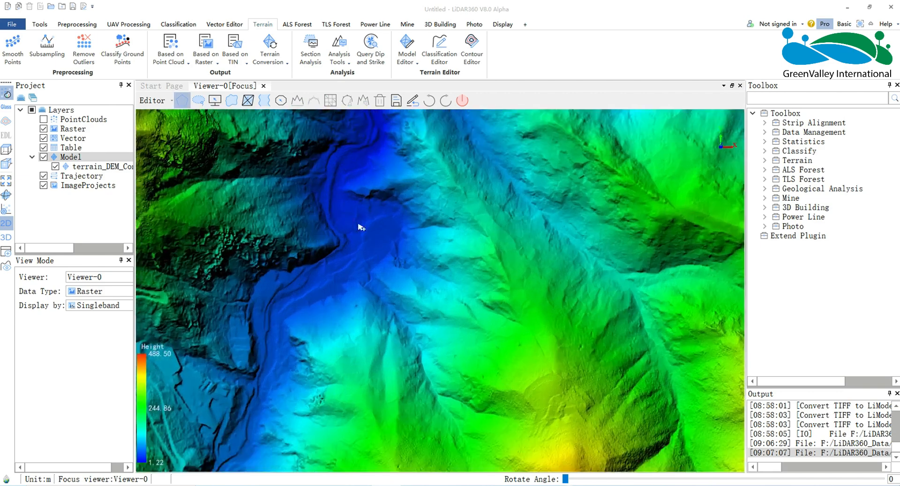
click(348, 232)
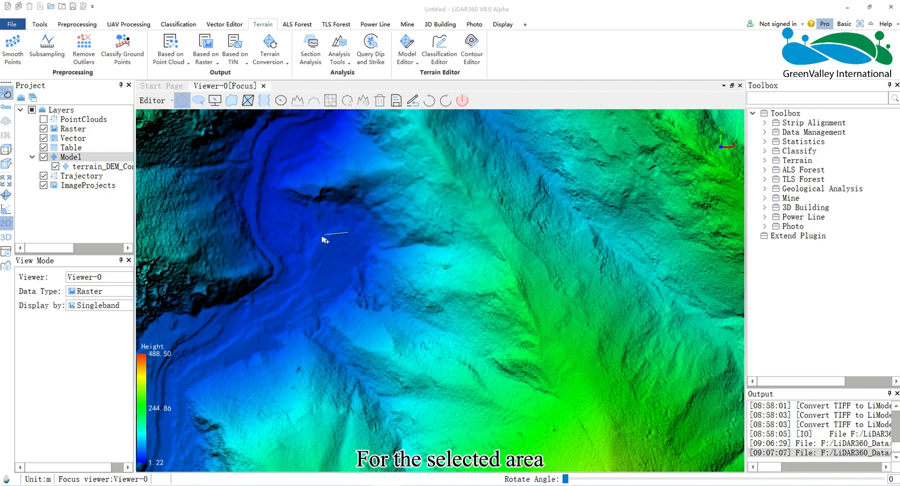
click(307, 288)
click(325, 293)
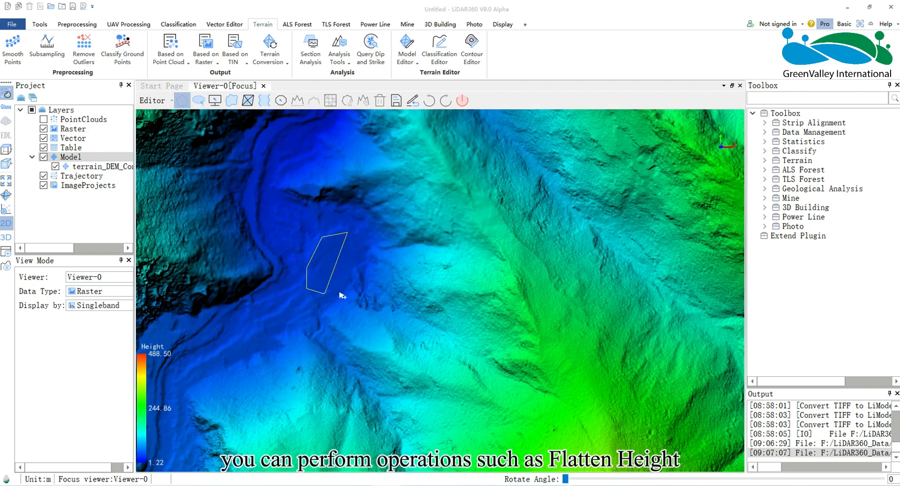
click(341, 292)
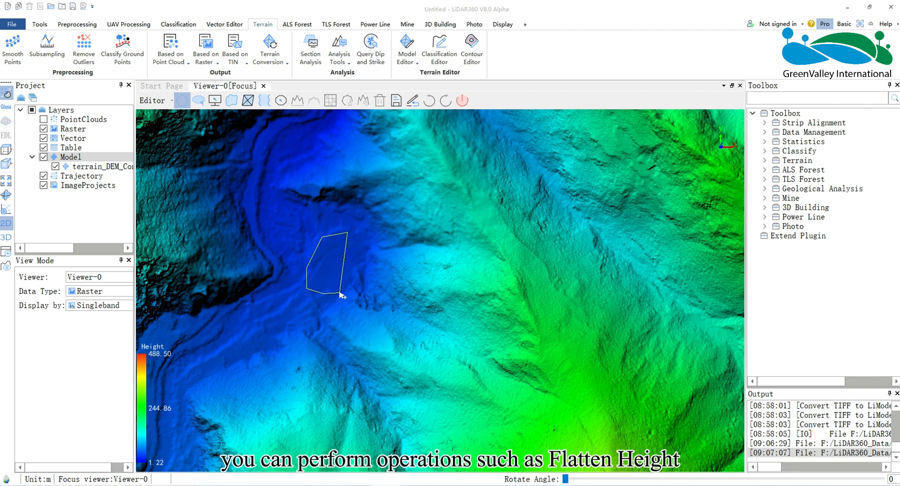
click(364, 243)
middle_drag(322, 272, 394, 231)
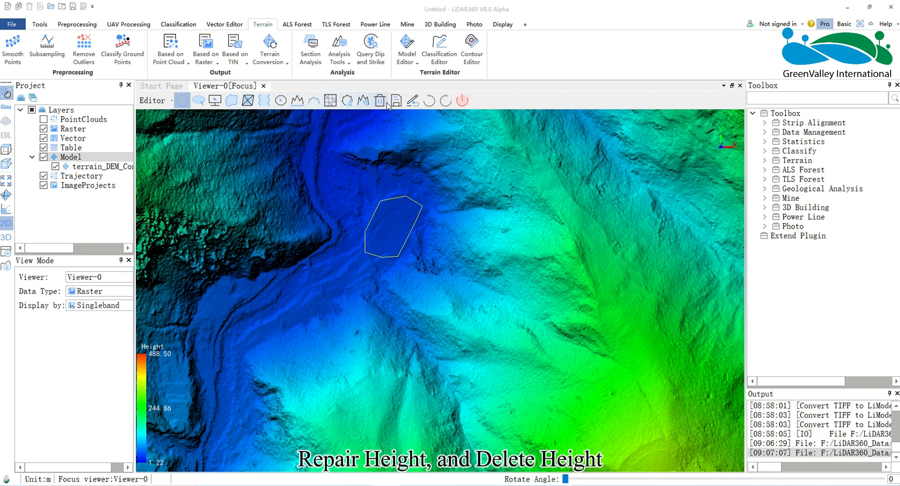
click(296, 102)
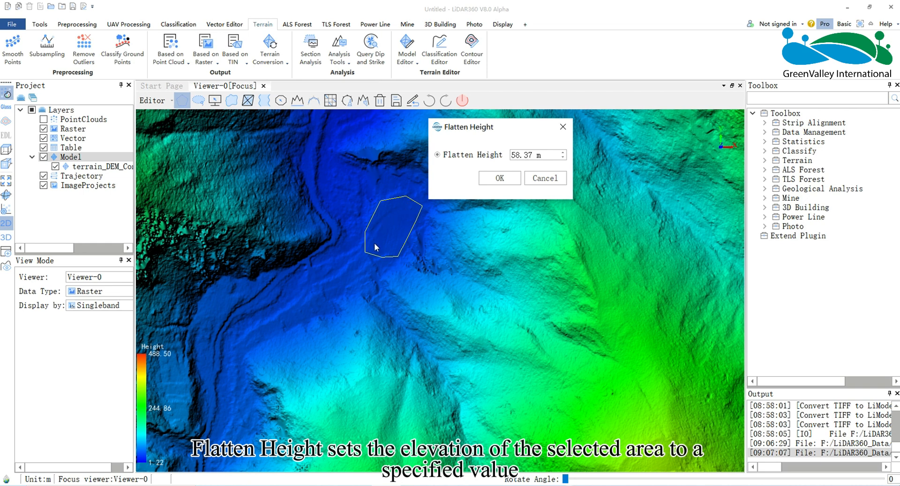
click(498, 179)
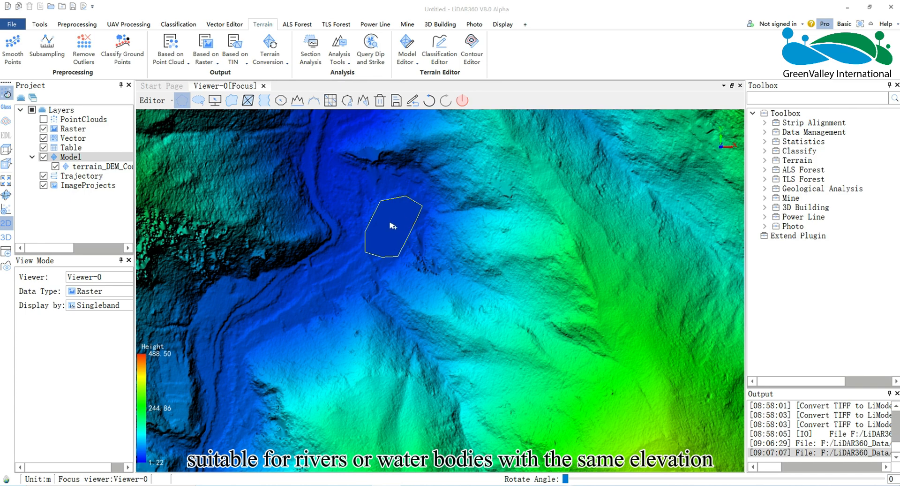
- Outline a polygon on the rough slope west of the river and smooth its height with a kernel size of 5
scroll(390, 223, up, 3)
middle_drag(365, 175, 390, 217)
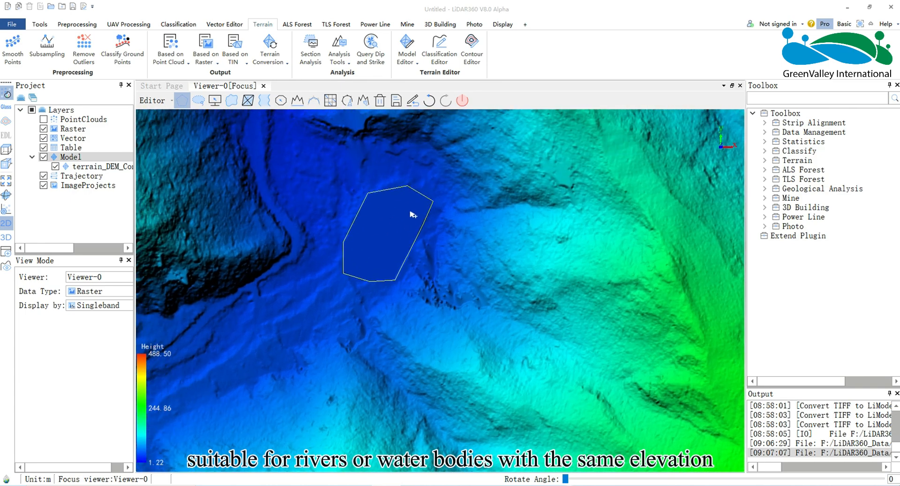
scroll(412, 215, down, 3)
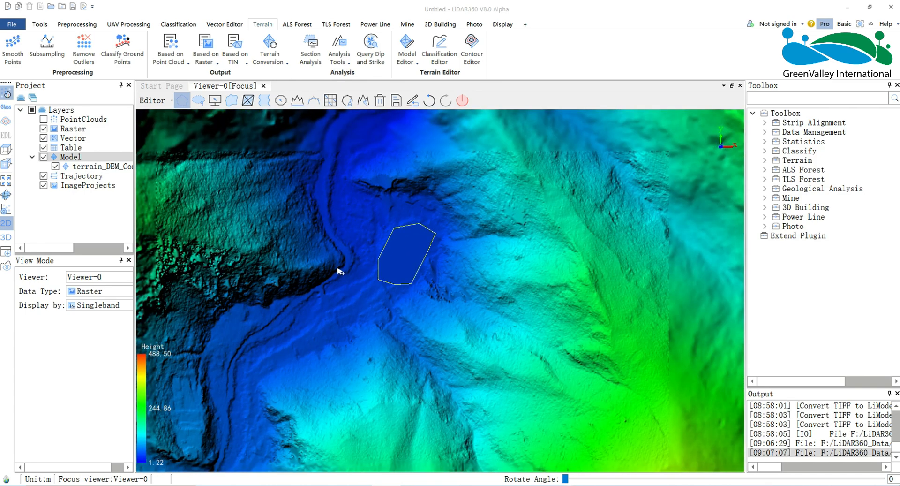
scroll(338, 269, up, 1)
middle_drag(285, 204, 416, 272)
click(386, 241)
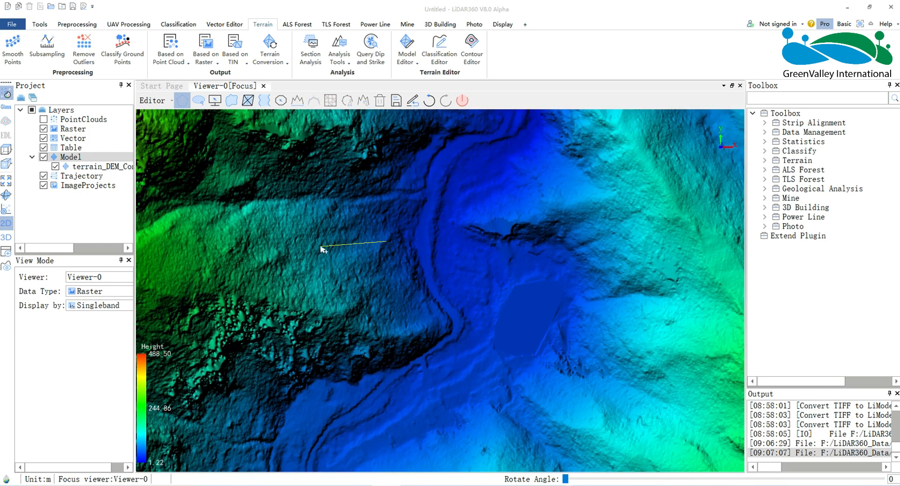
click(321, 247)
click(337, 306)
click(412, 327)
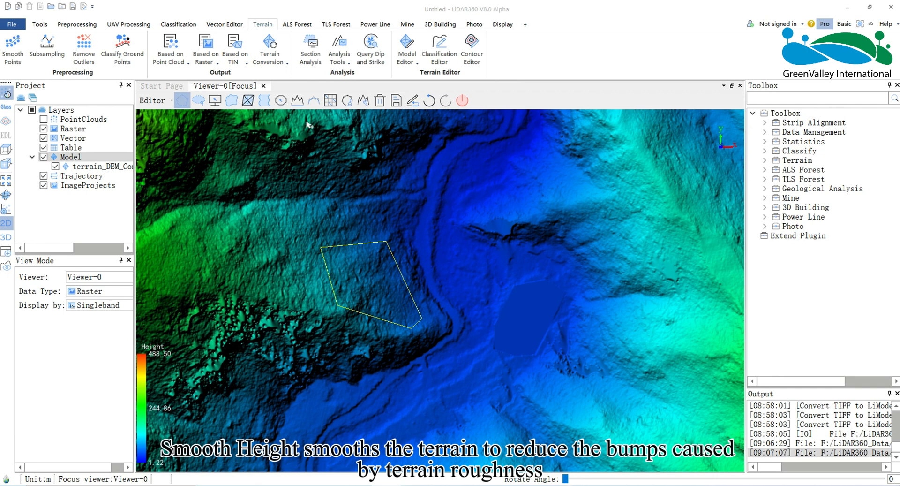
click(317, 101)
drag(428, 216, 435, 170)
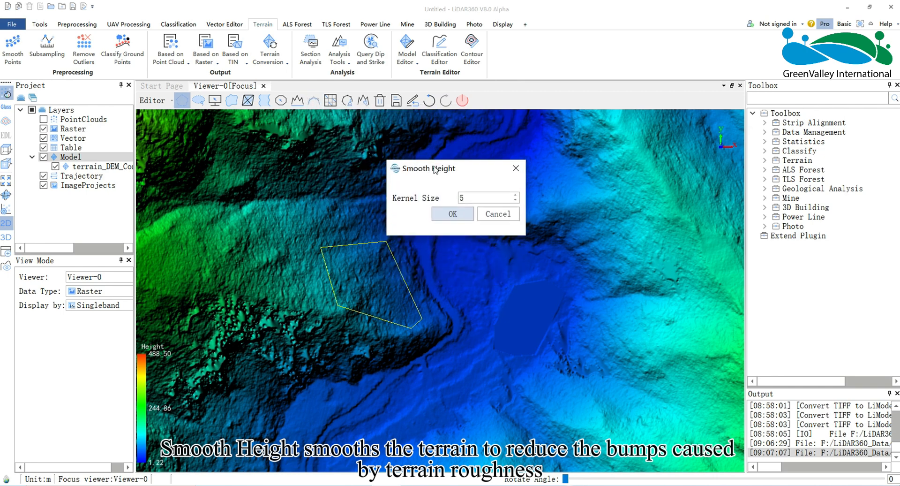
click(458, 213)
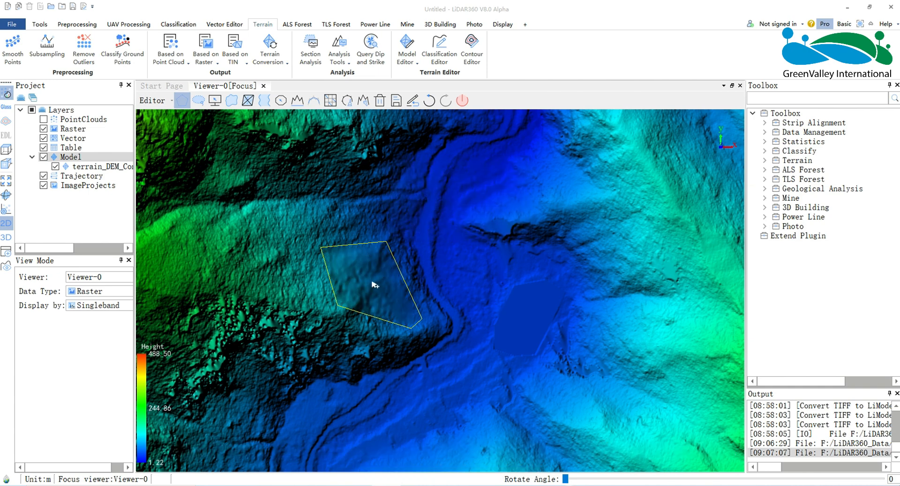
- Delete the heights inside the smoothed polygon west of the river and fill the gap with Repair No Data
click(380, 101)
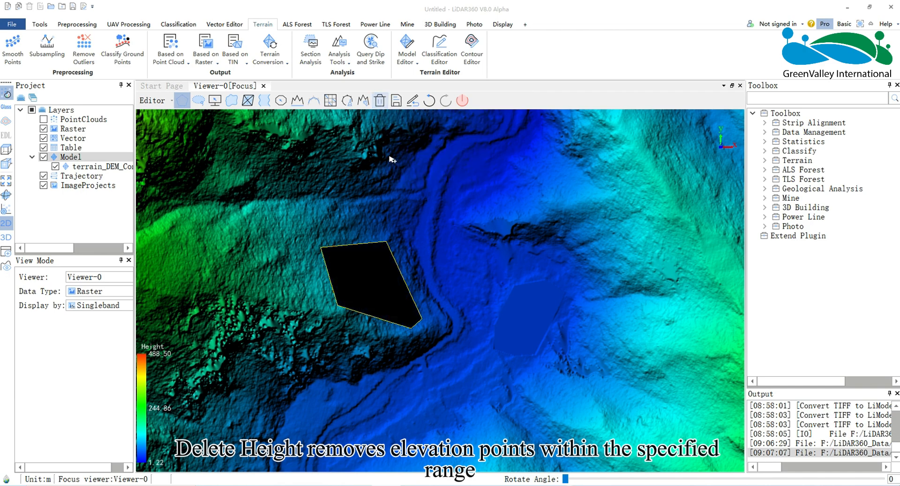
scroll(374, 275, up, 2)
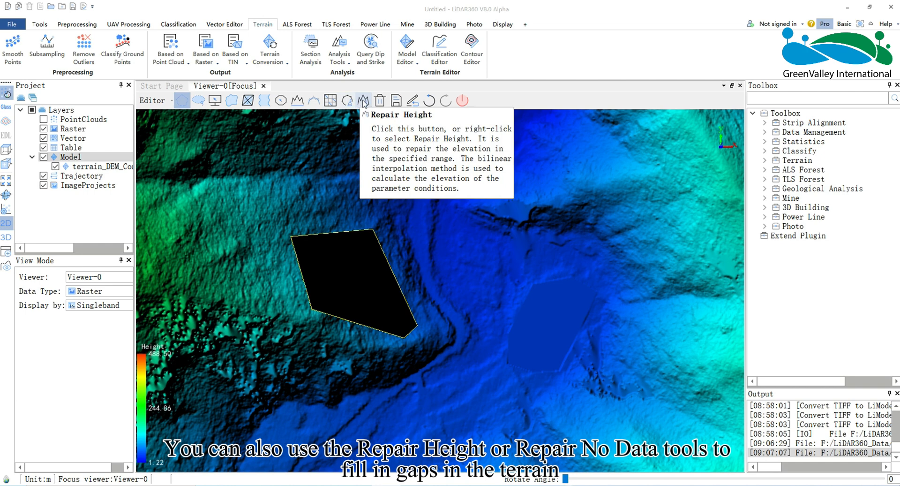
click(331, 101)
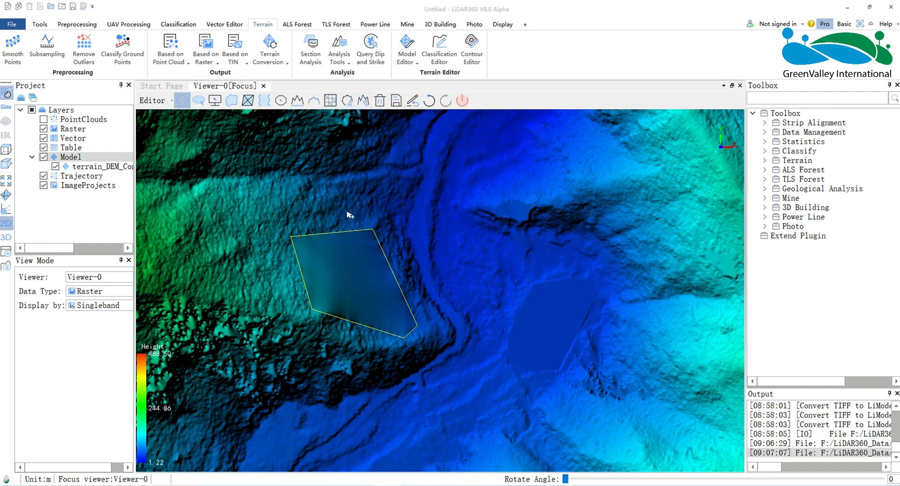
drag(424, 223, 440, 219)
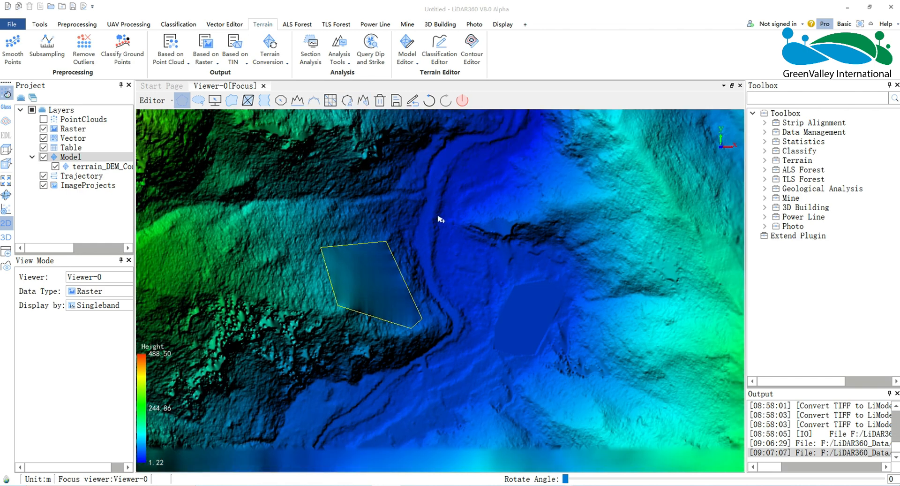
- Outline a small four-sided area on the valley floor north of the flattened patch and delete its heights
scroll(493, 175, up, 2)
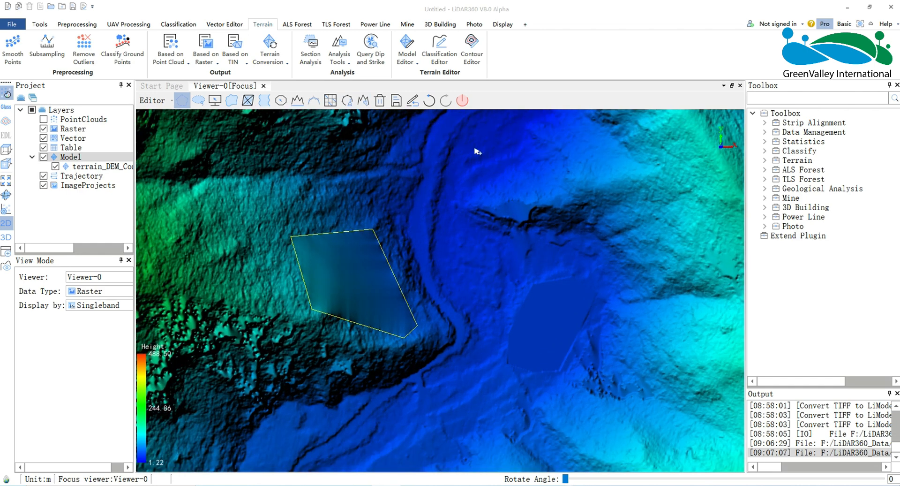
click(474, 148)
click(471, 167)
click(512, 177)
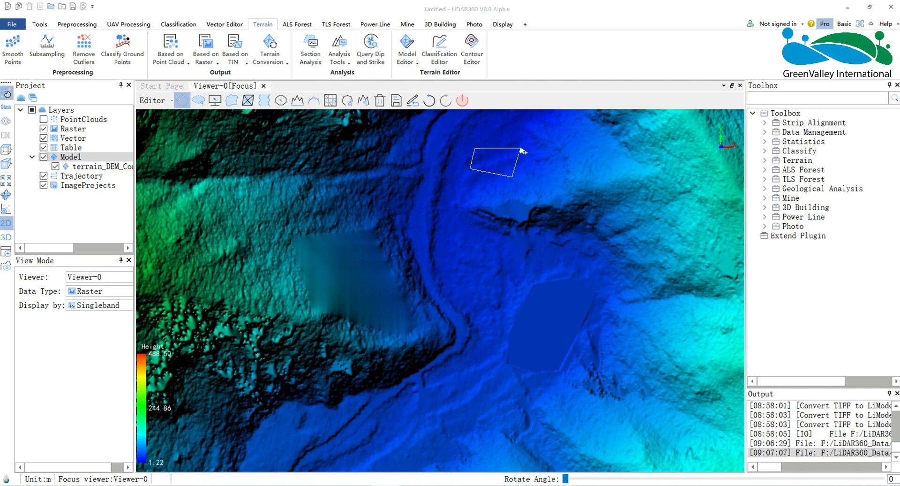
click(521, 149)
right_click(474, 157)
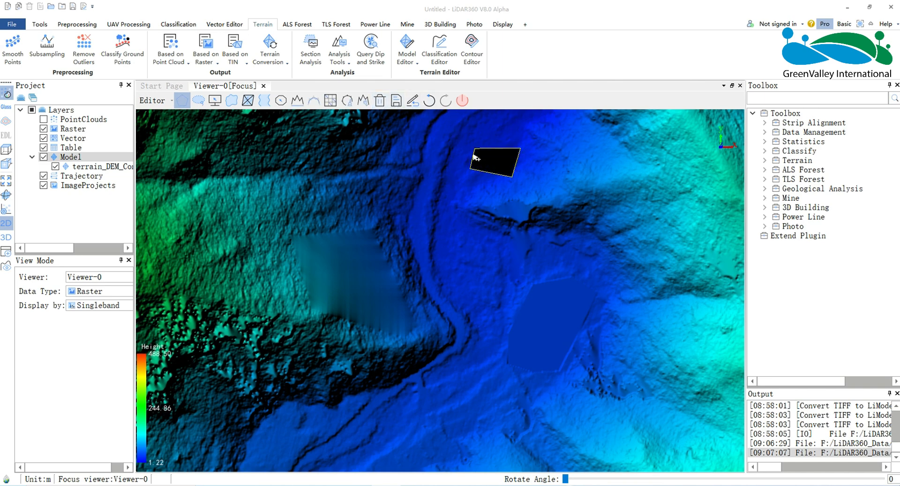
- Repair the deleted four-sided area on the valley floor, treating all selected cells as a region of no data value
middle_drag(463, 168, 374, 299)
scroll(432, 195, up, 2)
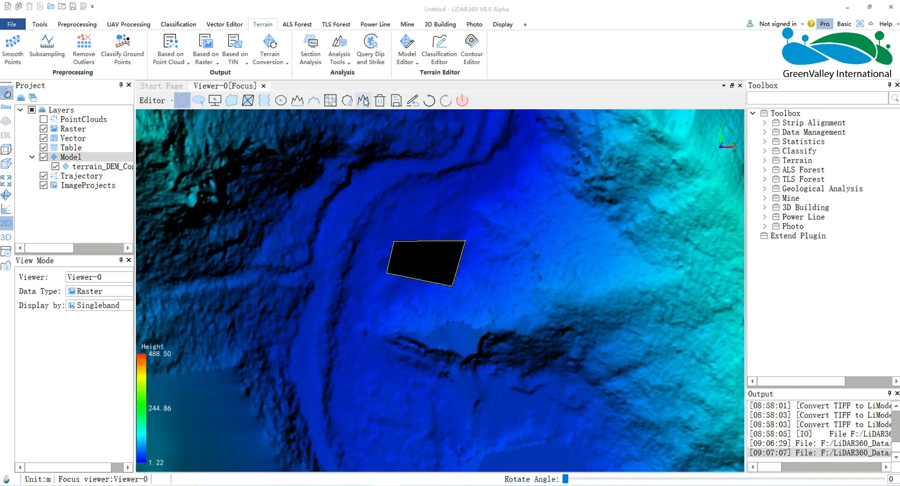
click(365, 101)
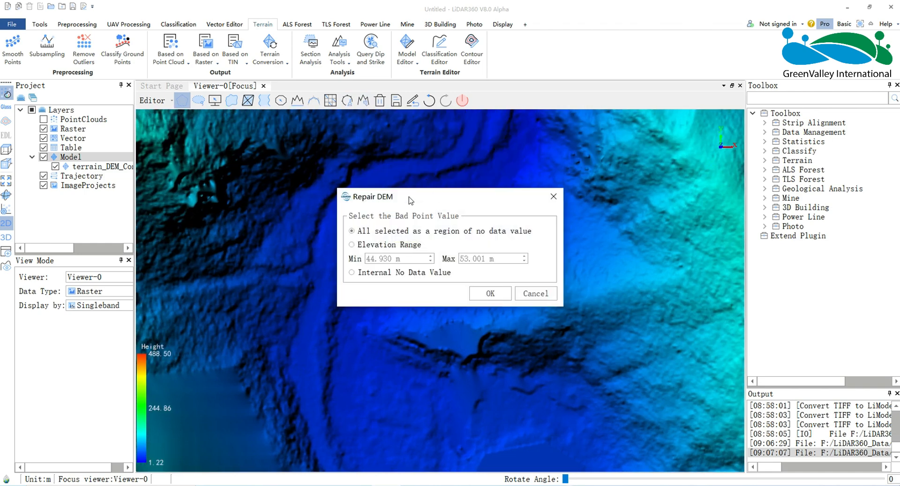
drag(410, 200, 598, 171)
click(542, 214)
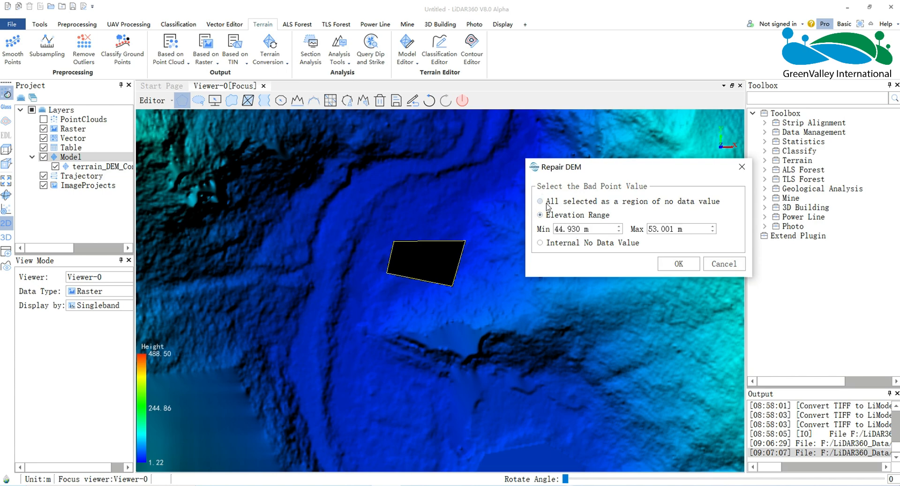
click(547, 204)
click(675, 264)
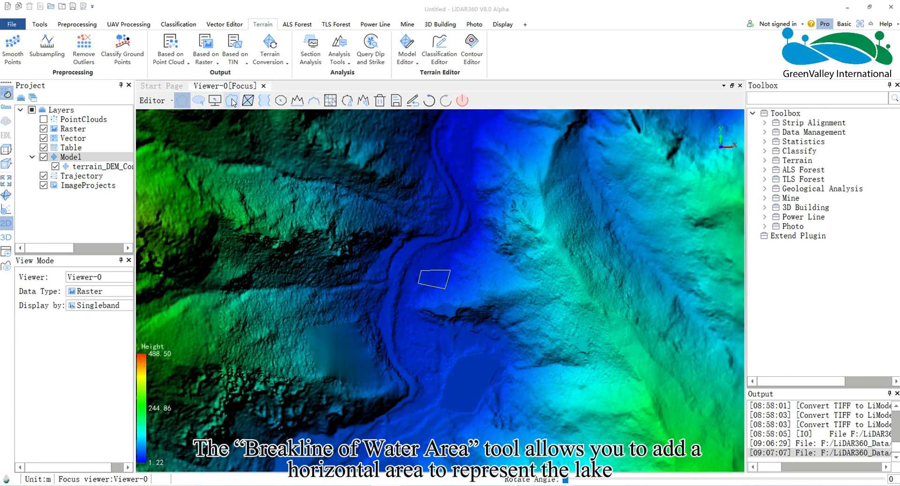
- Add a four-sided Breakline of Water Area on the valley floor inside the river bend, using a snap elevation of 34.05 m
click(232, 101)
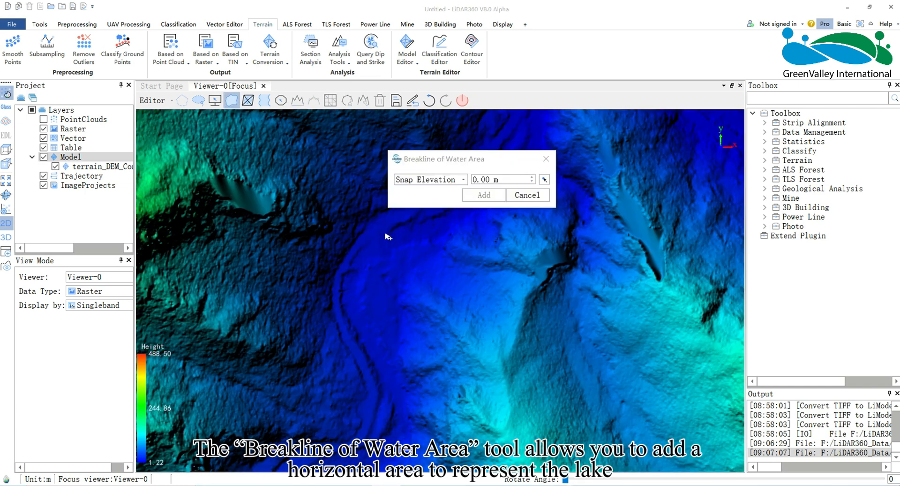
click(383, 233)
click(356, 268)
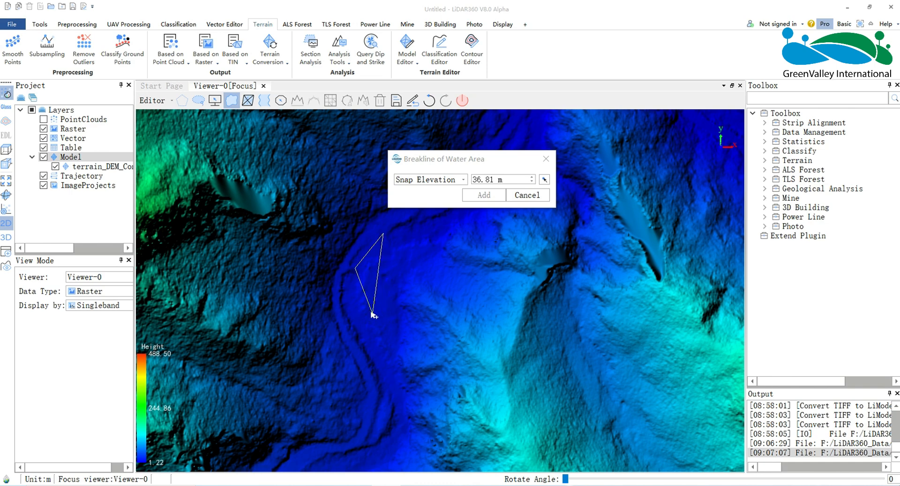
click(436, 243)
scroll(408, 257, down, 2)
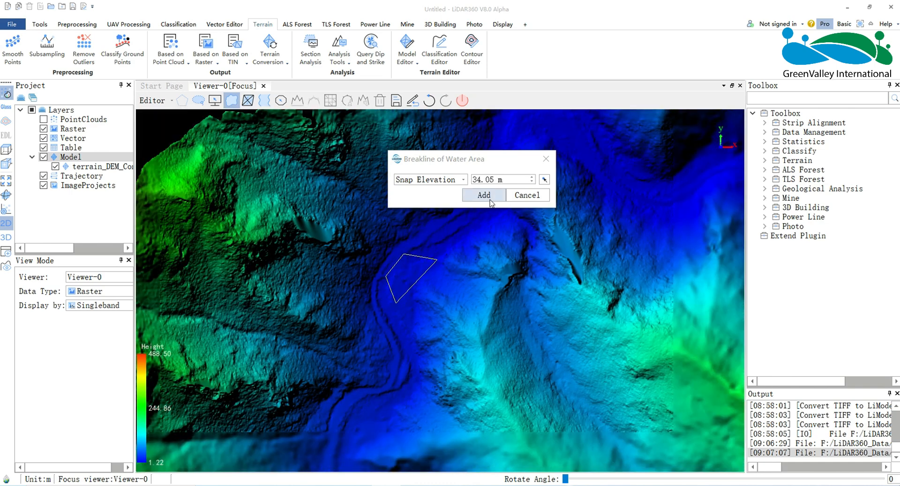
click(479, 200)
scroll(412, 285, up, 2)
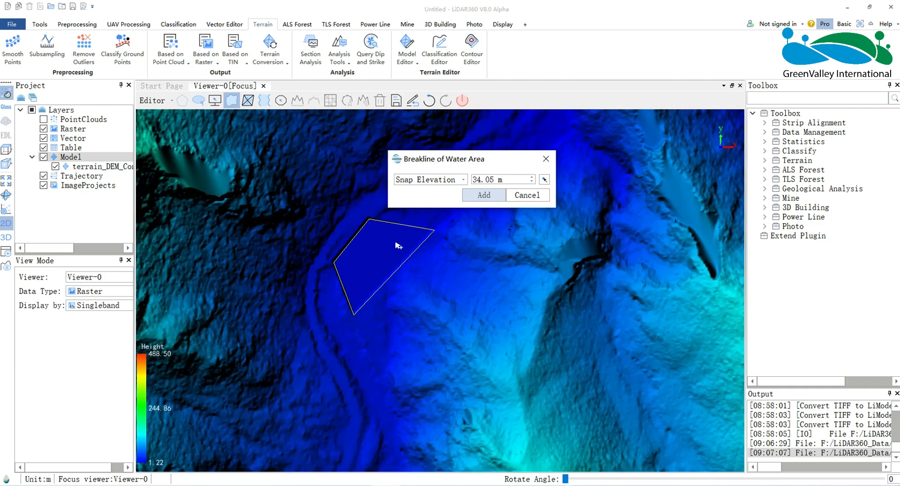
click(536, 196)
- Start a Breakline of Gradual River and trace the northern riverbank along the S-shaped bend
scroll(475, 249, down, 4)
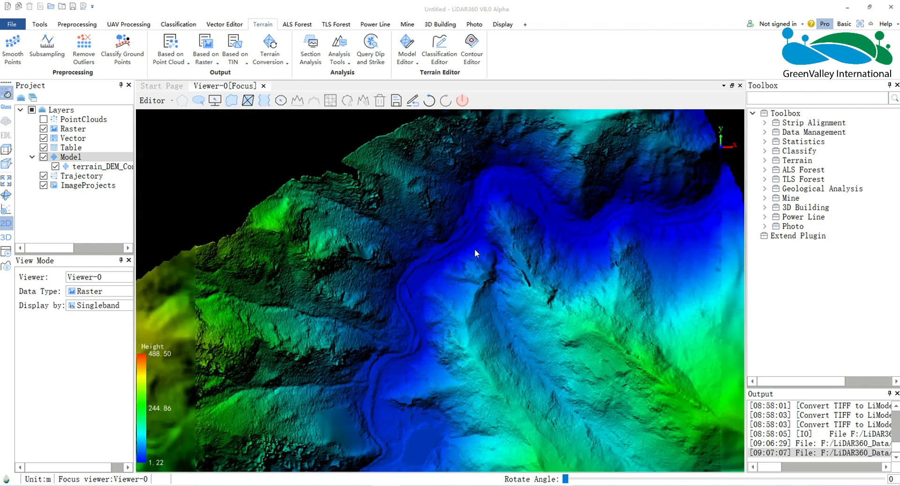
scroll(474, 250, down, 1)
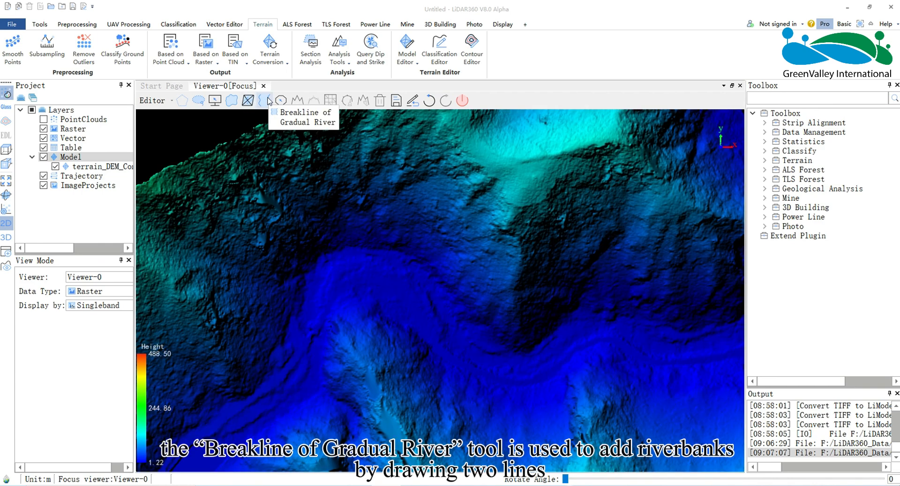
click(264, 100)
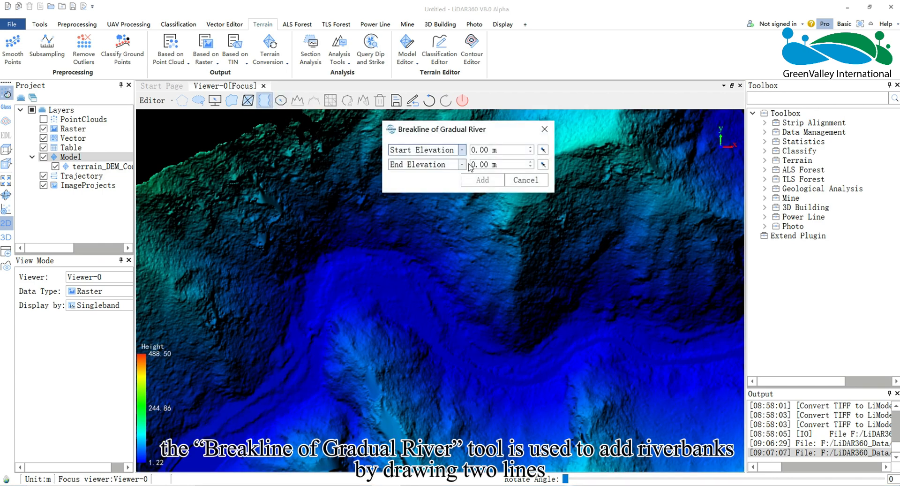
click(331, 260)
click(376, 255)
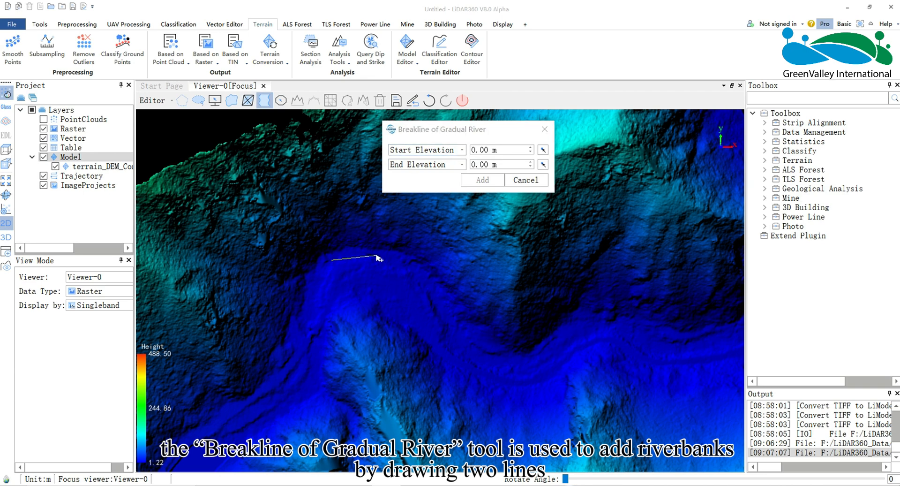
click(436, 286)
click(472, 334)
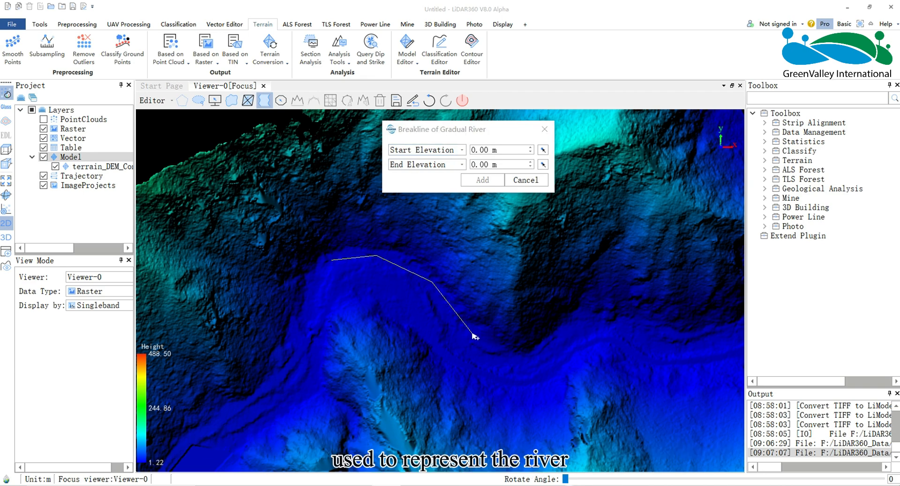
click(510, 355)
click(541, 353)
click(548, 344)
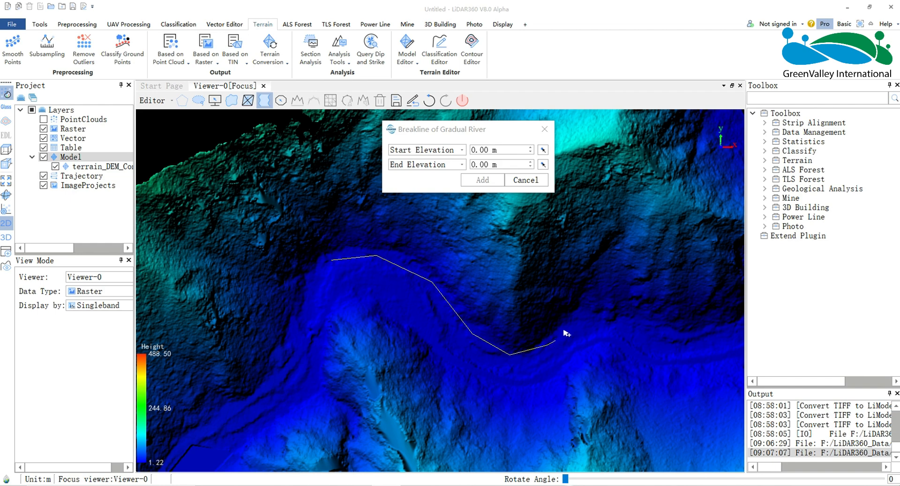
click(573, 321)
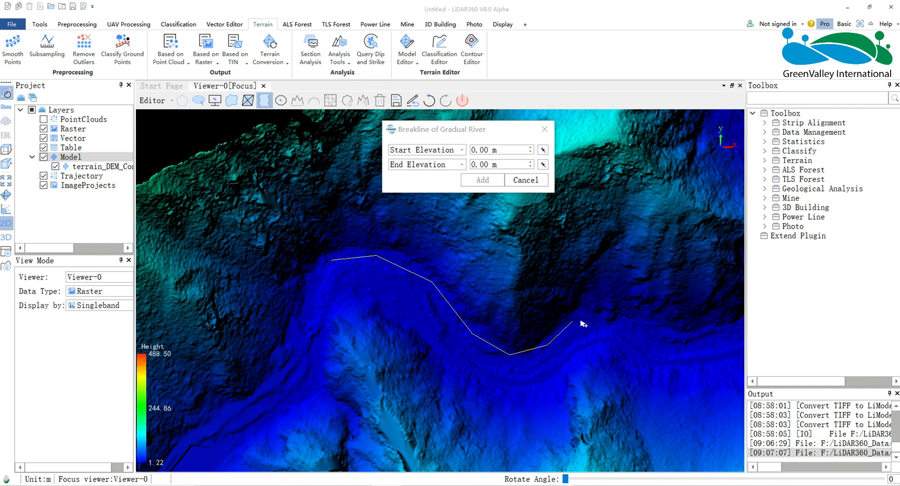
- Trace the southern riverbank and add the gradual river with start elevation 23.96 m and end elevation 10.14 m
click(323, 302)
click(361, 296)
click(452, 356)
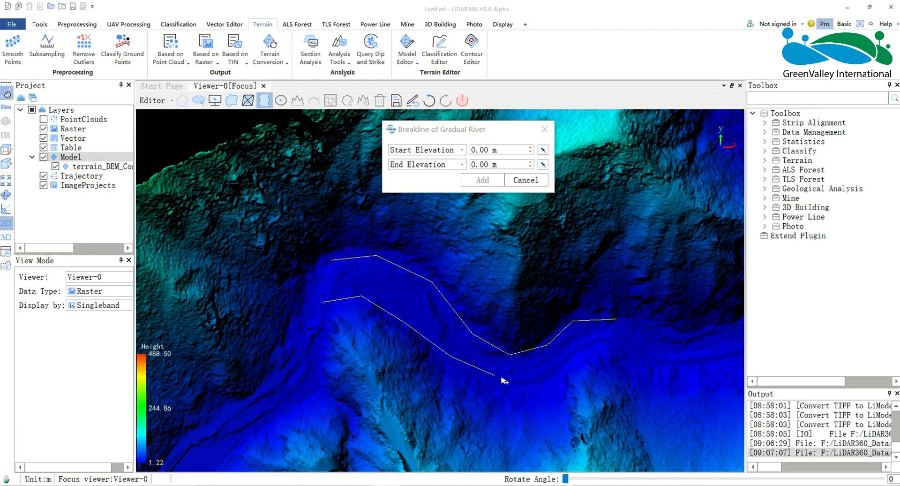
click(503, 378)
click(541, 382)
click(571, 357)
click(596, 343)
double_click(619, 338)
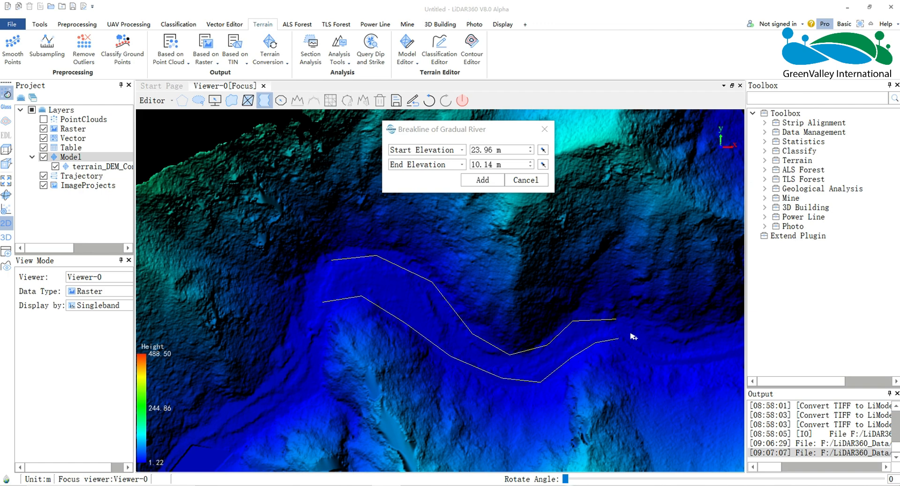
click(481, 180)
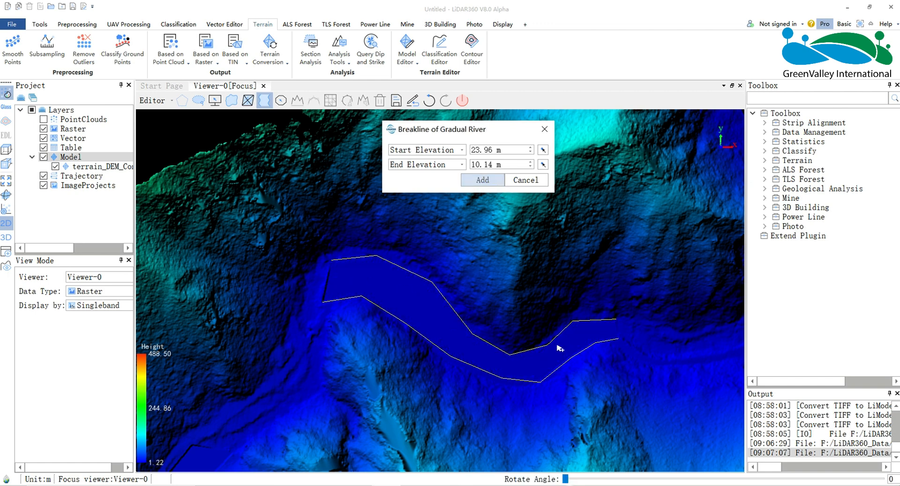
- Add a Linear Breakline of three segments along the cliff edge on the western slope, leaving Change Elevation off
scroll(507, 355, down, 3)
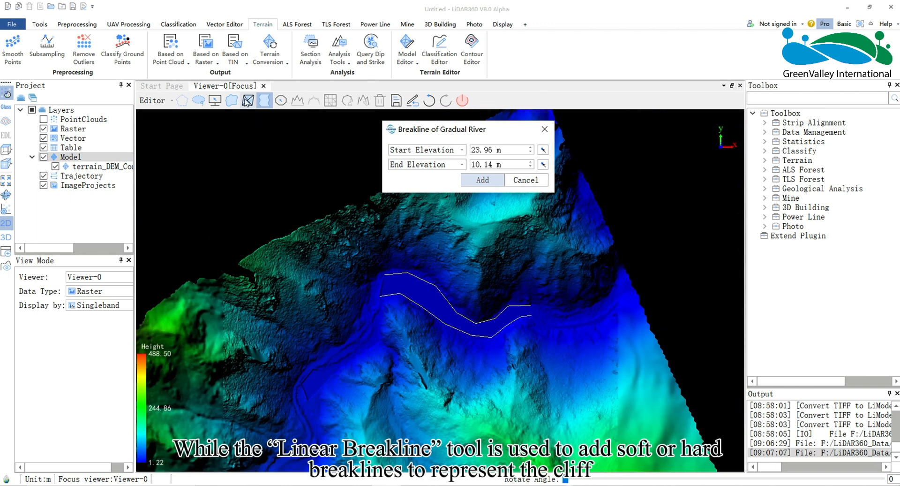
click(247, 101)
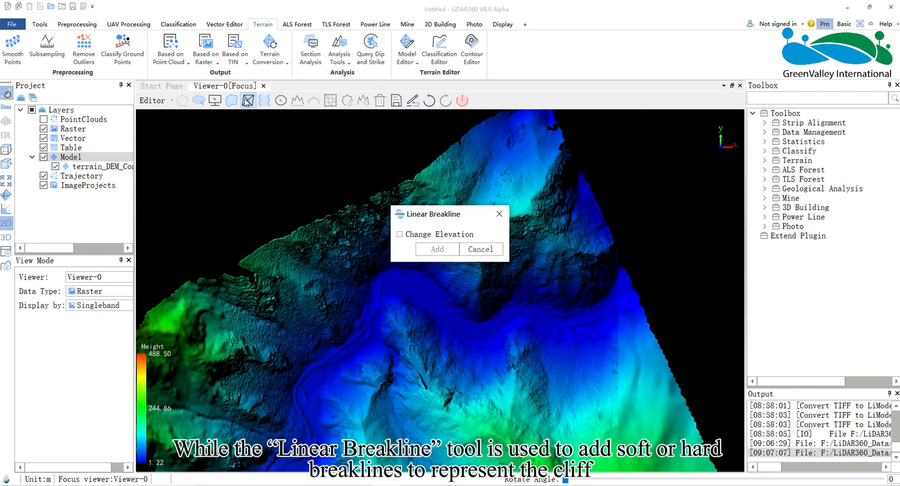
scroll(408, 314, up, 3)
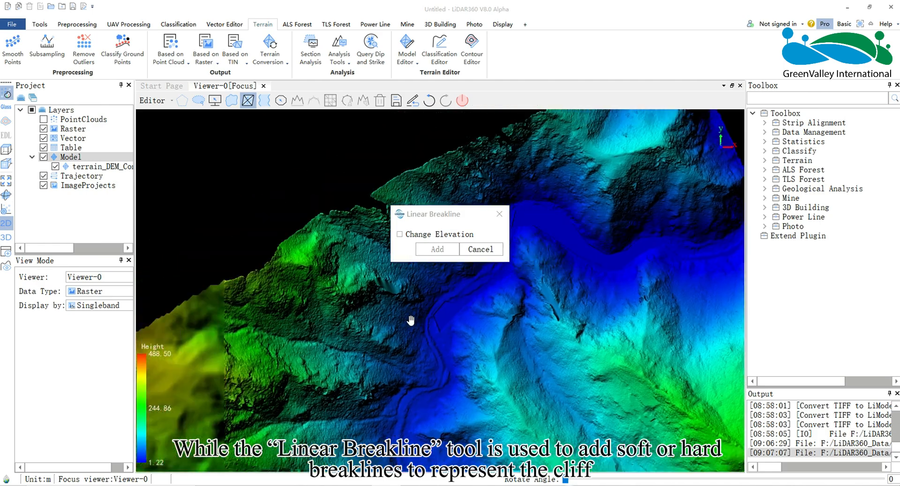
scroll(415, 339, up, 5)
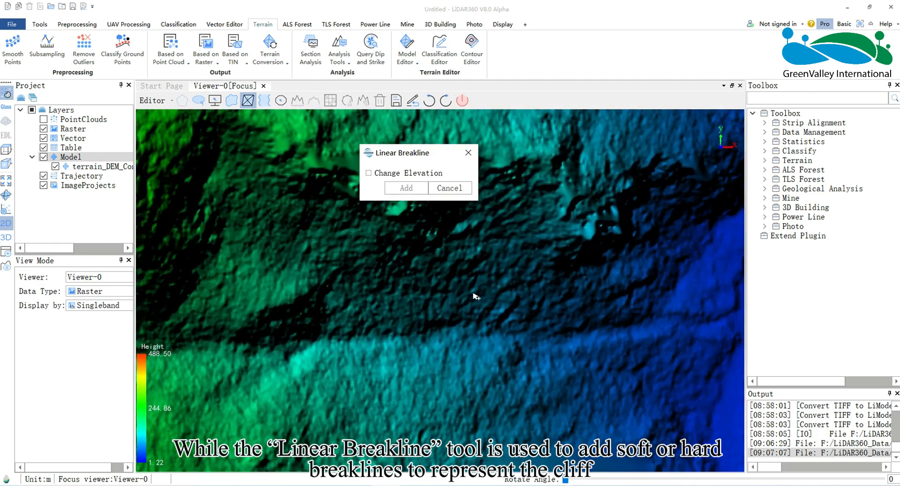
middle_drag(407, 316, 420, 281)
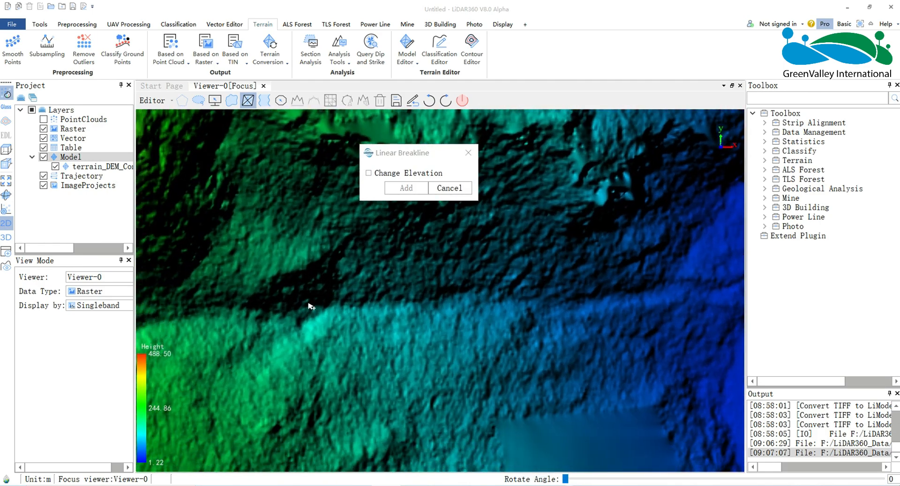
click(349, 302)
click(539, 303)
right_click(635, 294)
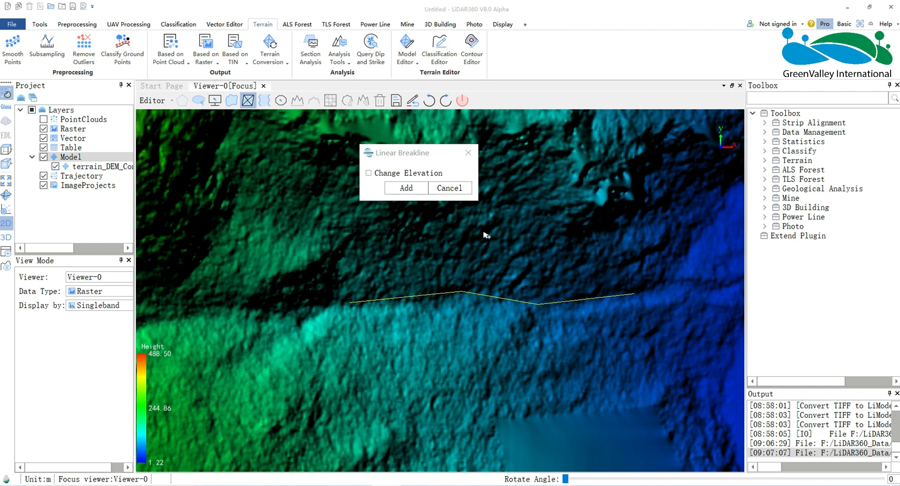
click(408, 188)
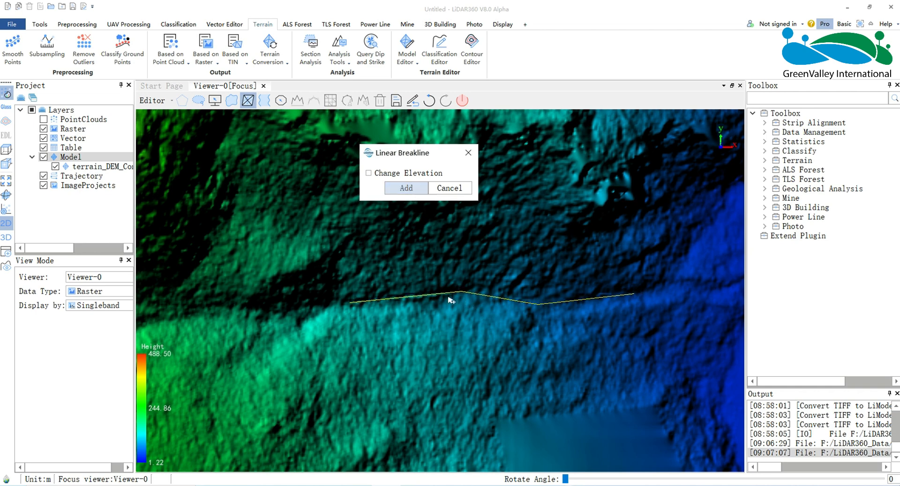
click(449, 188)
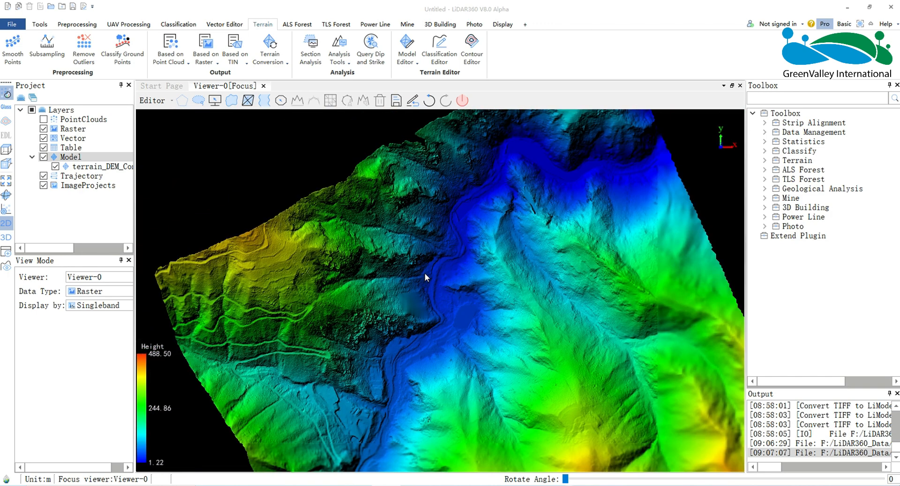
- Select the two polygon areas along the southern river channel and flatten their height to 70.81 m
drag(425, 273, 424, 163)
drag(426, 295, 421, 272)
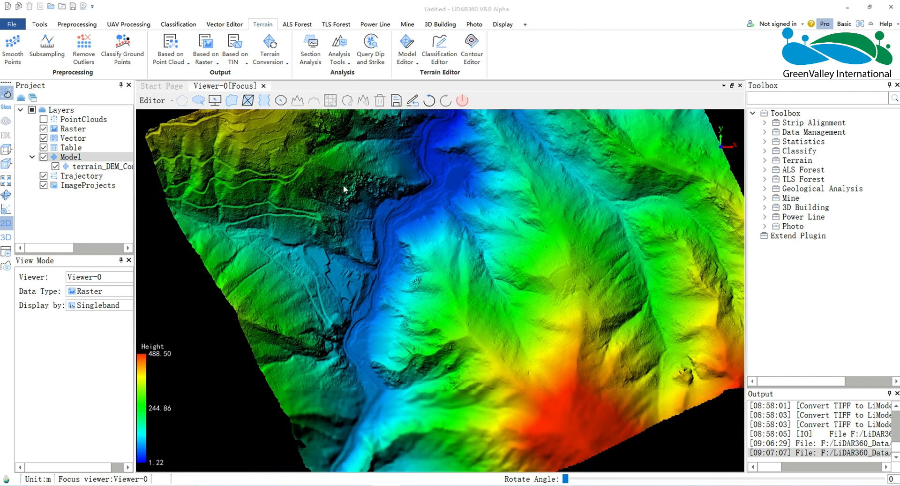
click(281, 100)
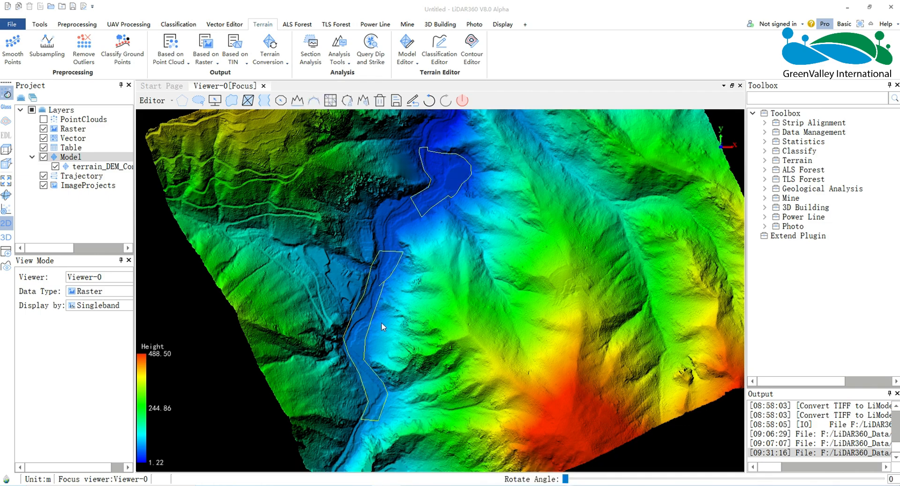
click(297, 100)
drag(480, 131, 603, 131)
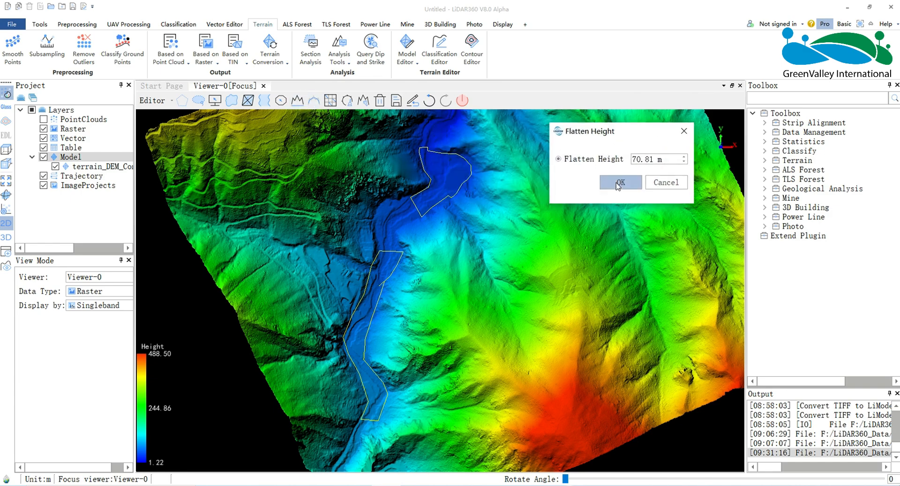
click(618, 180)
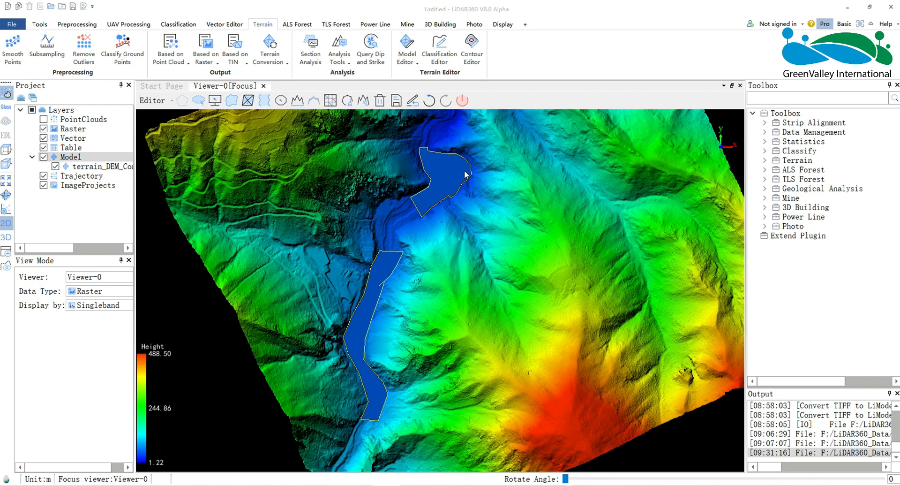
- Select the spike area on the northeastern slope with a six-sided polygon
scroll(492, 157, up, 1)
drag(495, 160, 322, 209)
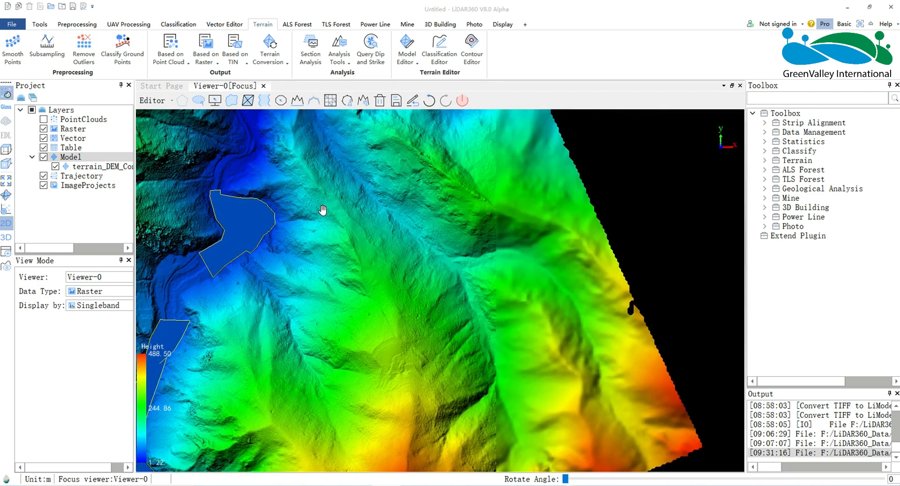
drag(322, 209, 311, 235)
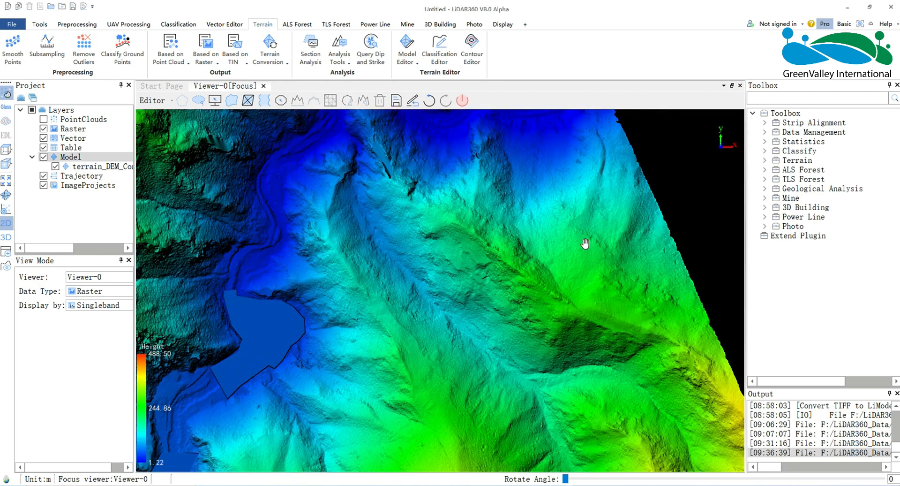
scroll(492, 261, up, 5)
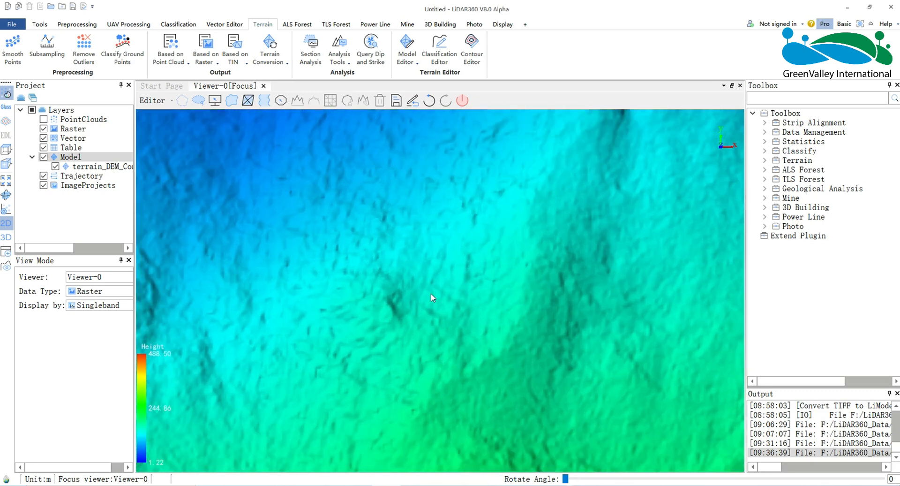
click(182, 100)
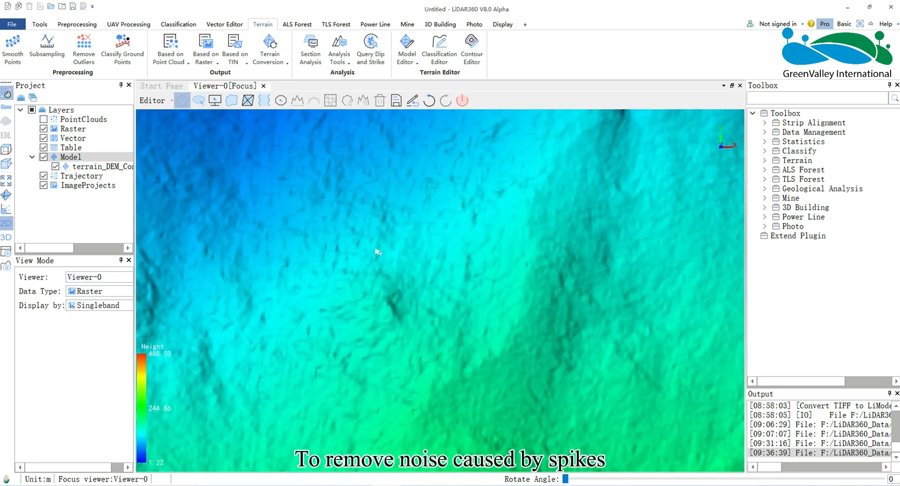
click(291, 265)
click(323, 358)
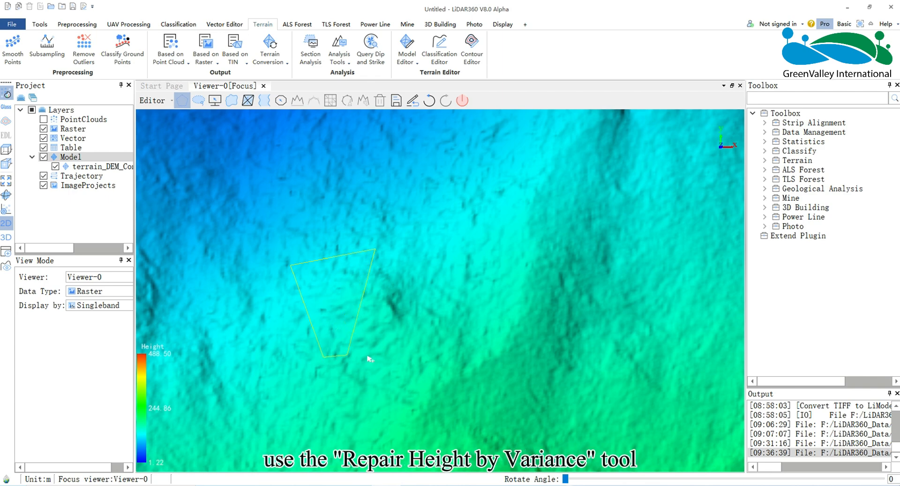
click(454, 348)
click(473, 271)
double_click(451, 225)
scroll(391, 295, down, 2)
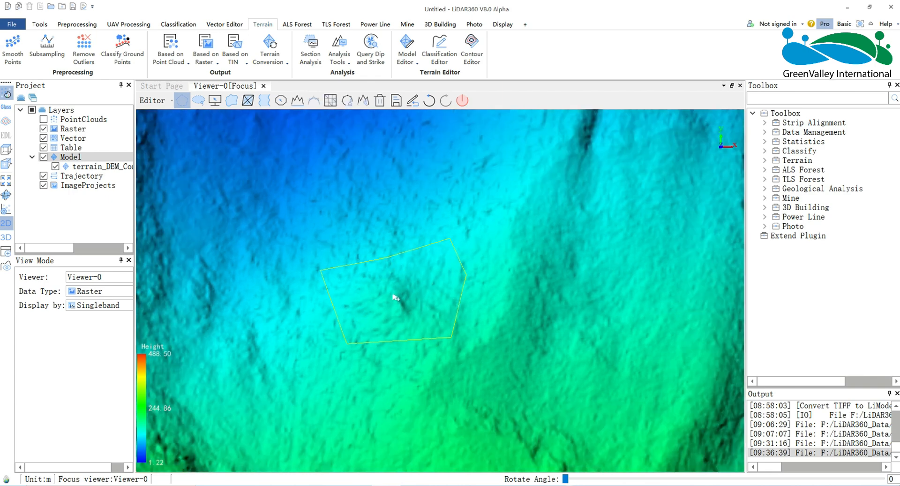
- Repair the height of the selected polygon area by variance, editing the Elevation Variance Threshold before applying it
click(359, 103)
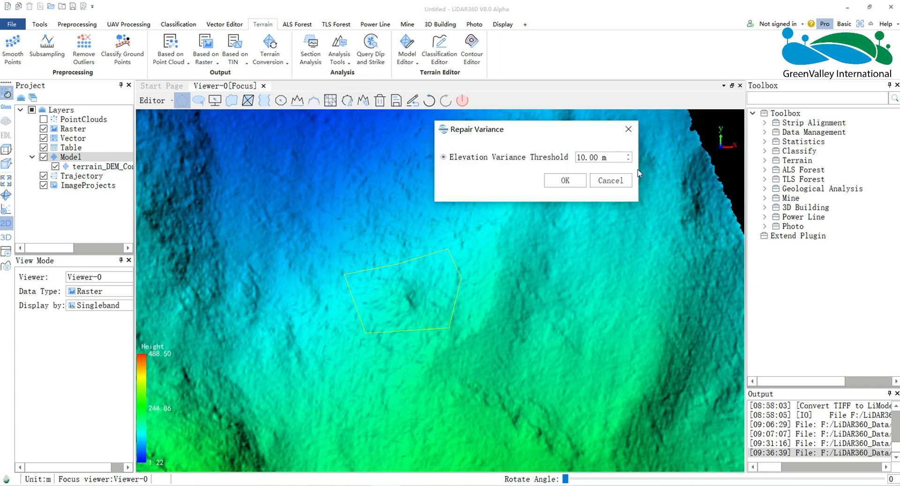
click(586, 157)
key(BackSpace)
click(573, 183)
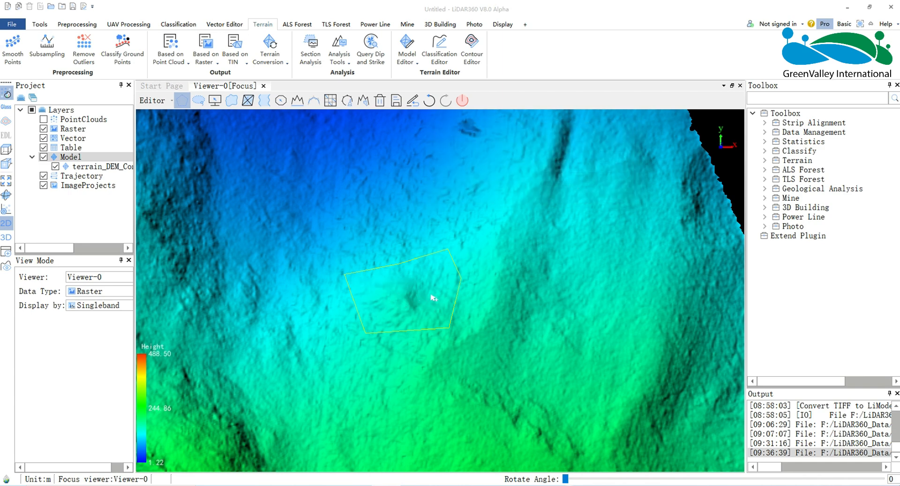
- End the terrain editing session and exit the LiModel Editor, confirming that its toolbar closes
scroll(434, 298, down, 5)
scroll(444, 265, up, 2)
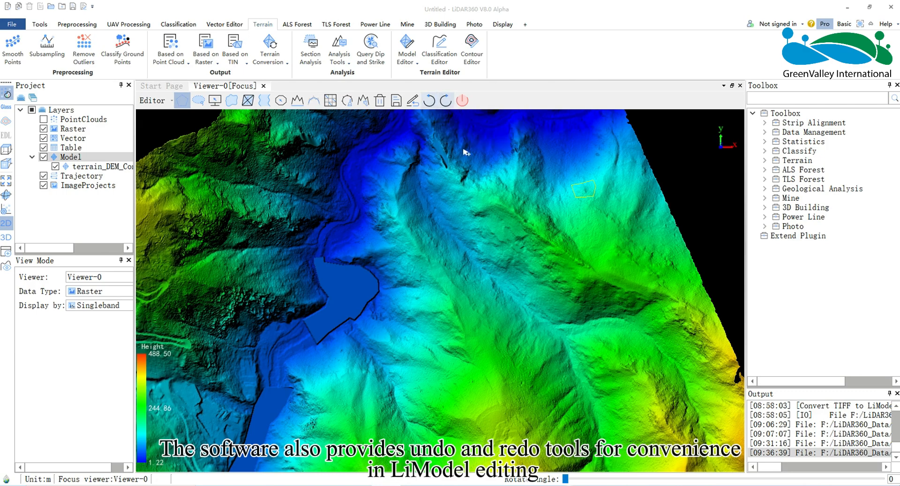
drag(420, 265, 434, 211)
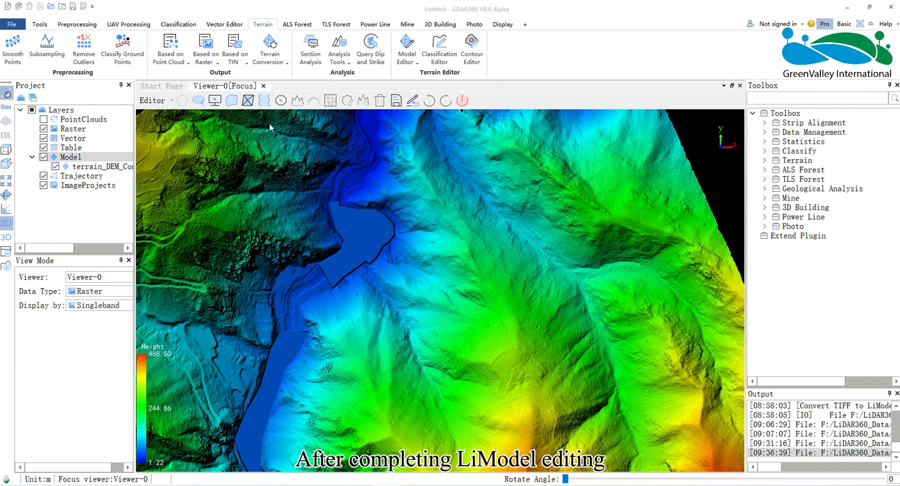
click(160, 101)
click(154, 122)
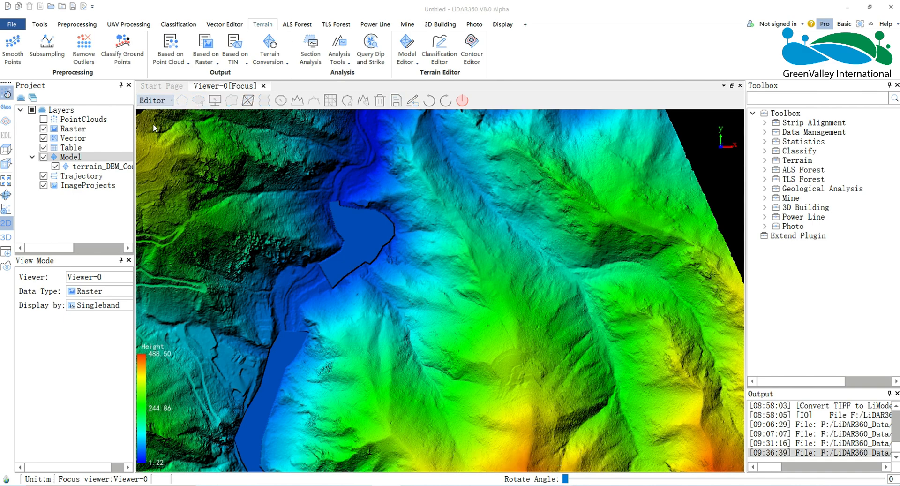
scroll(323, 151, down, 2)
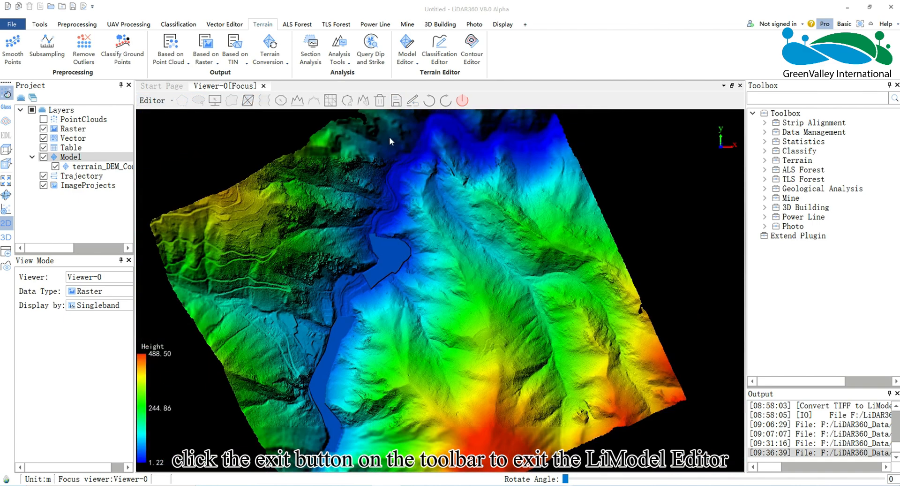
click(462, 100)
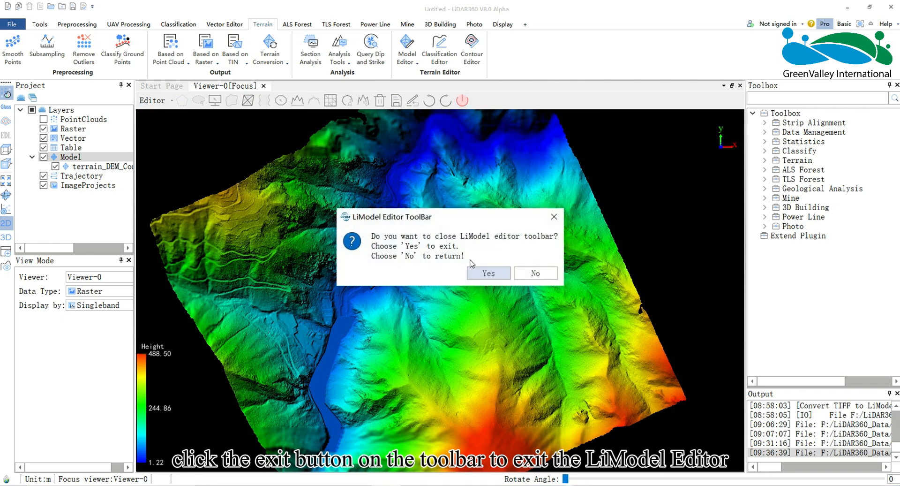
click(490, 274)
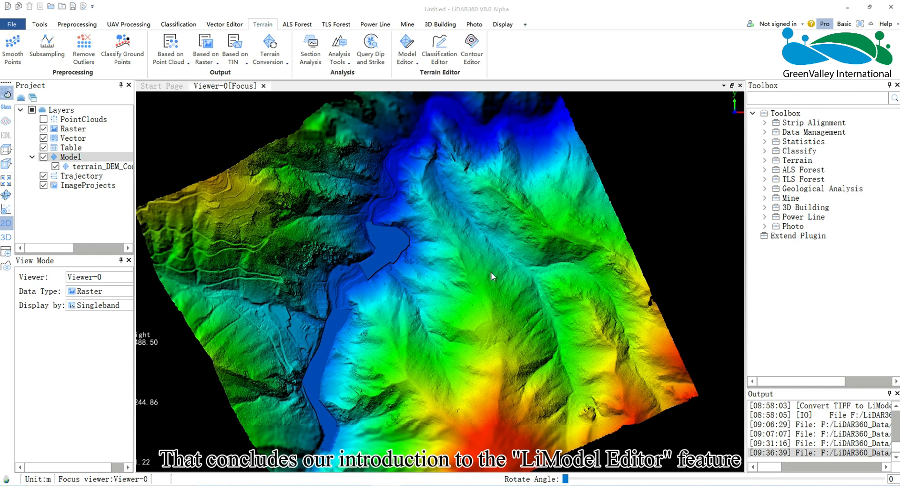